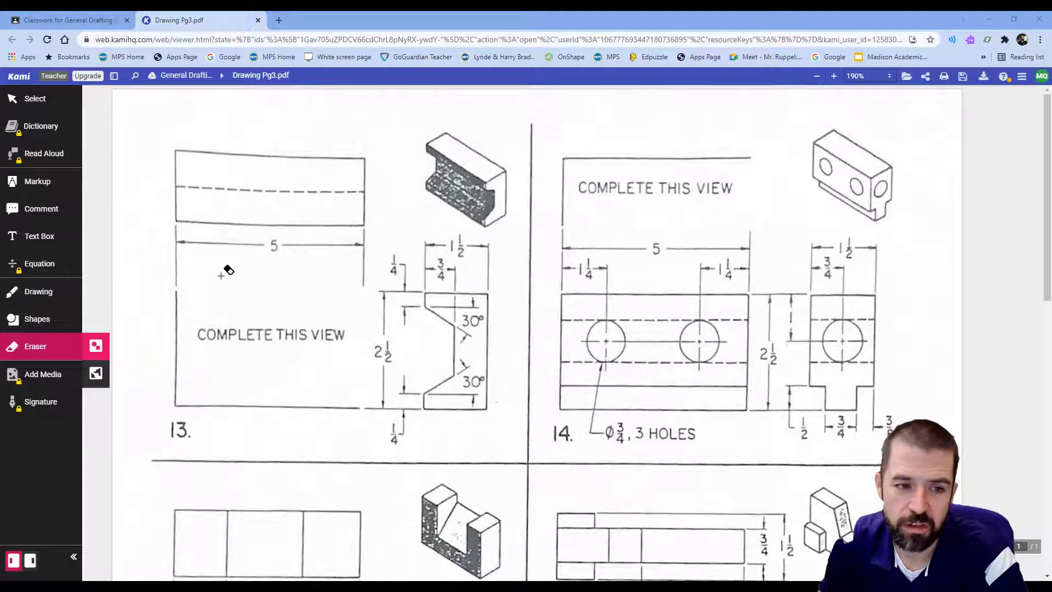
Outline problem 13's front view box with a pink rectangle on the Kami worksheet.
{"action": "left_click", "coordinate": [37, 321]}
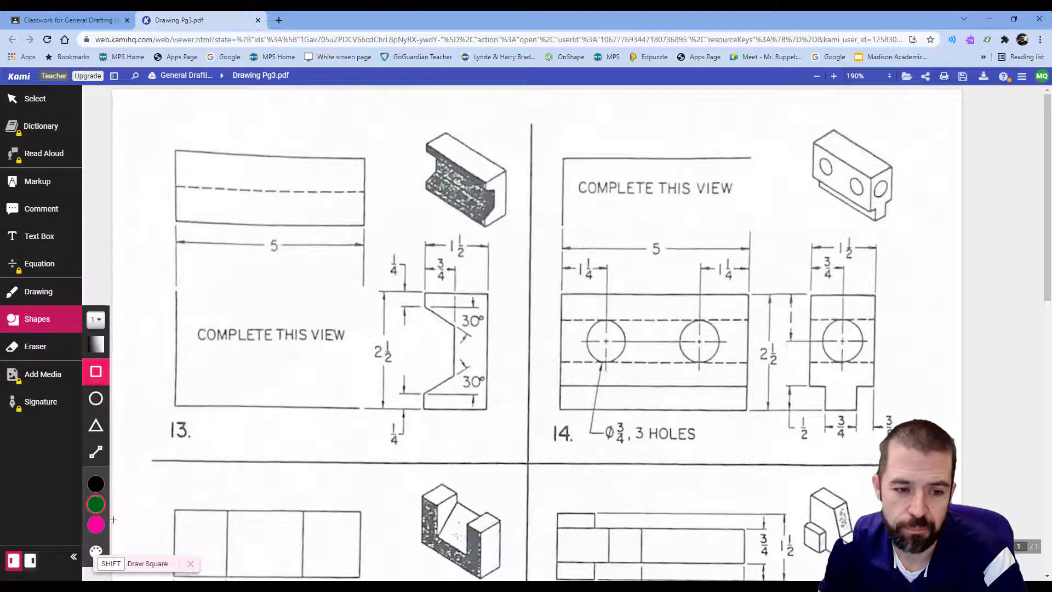
{"action": "left_click", "coordinate": [96, 524]}
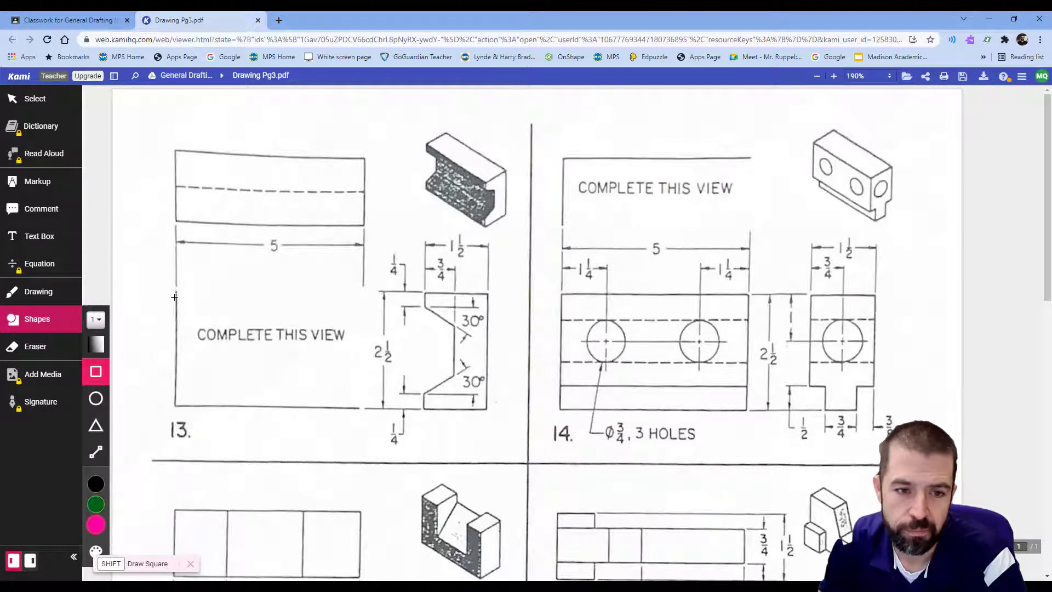
{"action": "left_click_drag", "start_coordinate": [175, 292], "coordinate": [361, 408]}
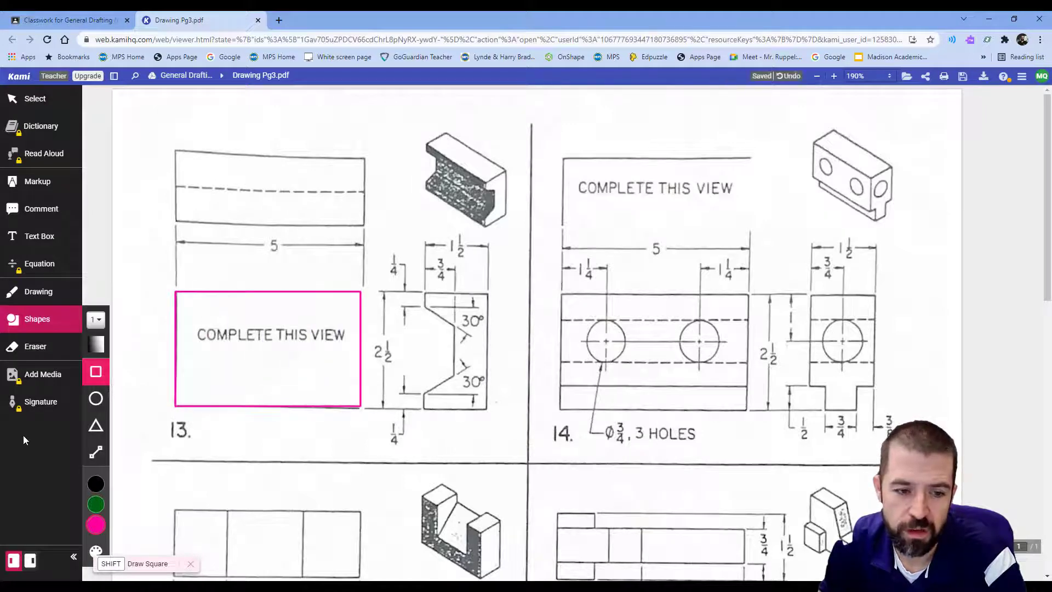
Draw four horizontal edge lines across the front view, then switch to AutoCAD.
{"action": "left_click", "coordinate": [96, 454]}
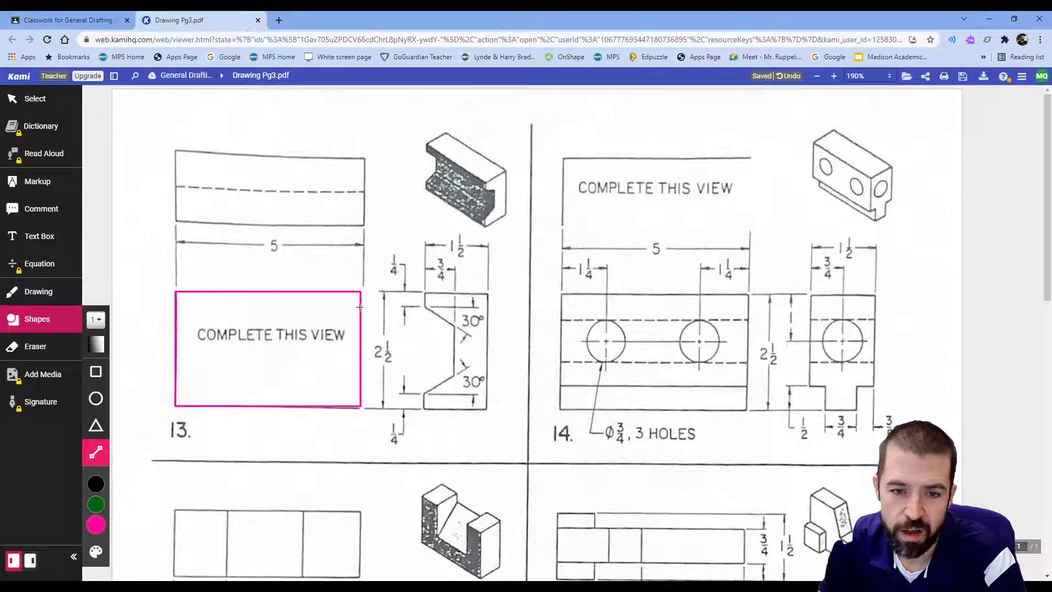
{"action": "left_click_drag", "start_coordinate": [360, 307], "coordinate": [177, 309]}
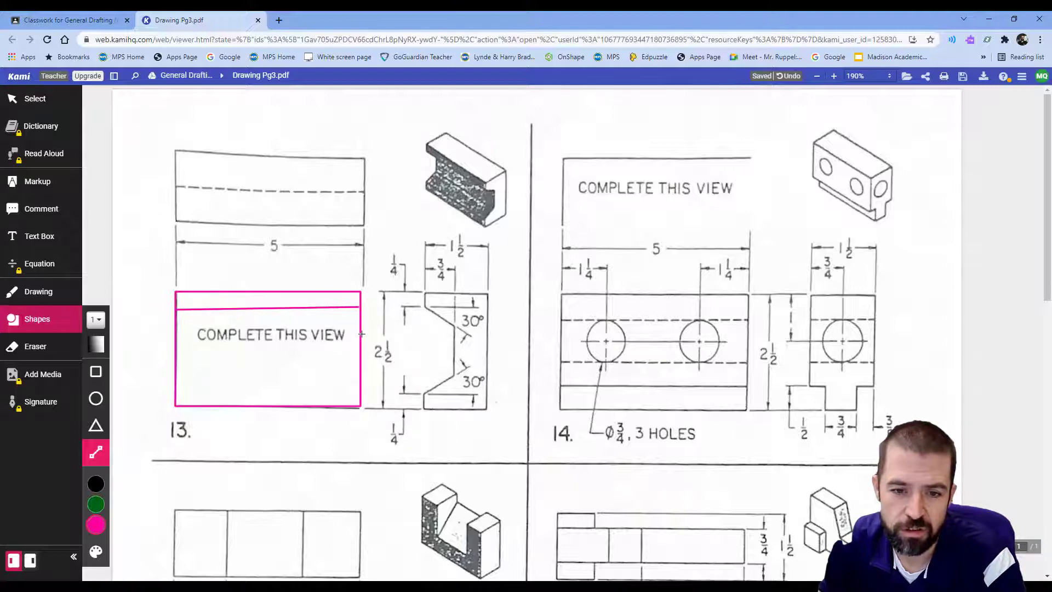
{"action": "left_click_drag", "start_coordinate": [361, 332], "coordinate": [178, 335]}
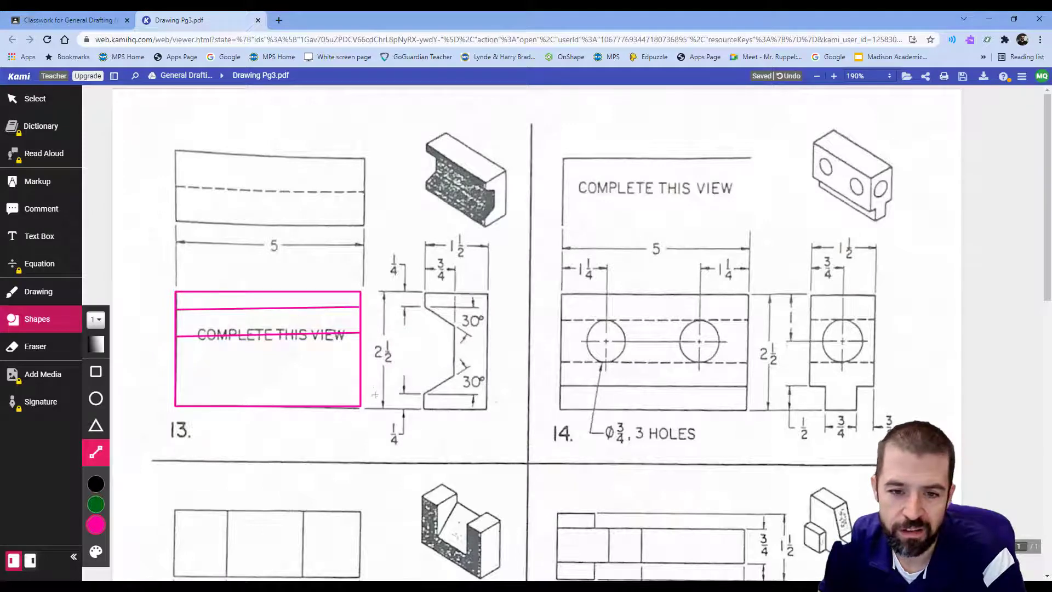
{"action": "left_click_drag", "start_coordinate": [361, 380], "coordinate": [183, 382]}
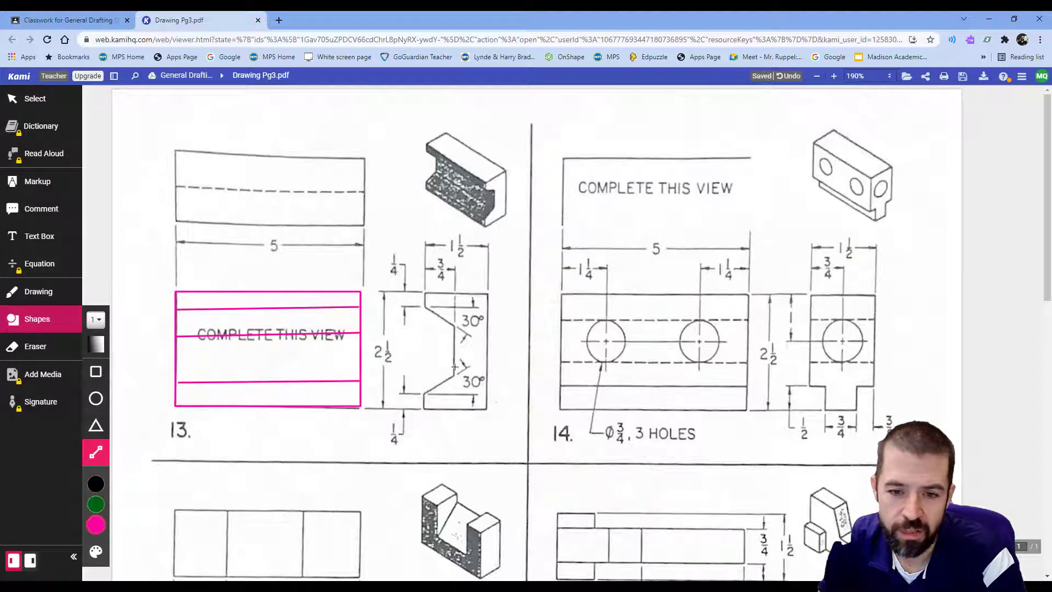
{"action": "left_click_drag", "start_coordinate": [361, 391], "coordinate": [173, 393]}
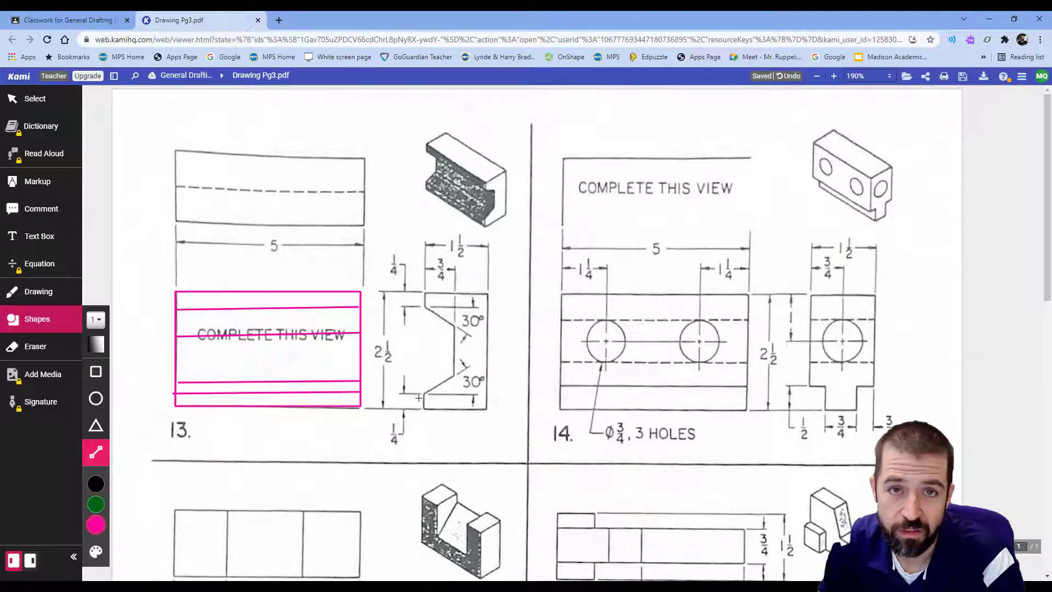
{"action": "key", "text": "alt+Tab"}
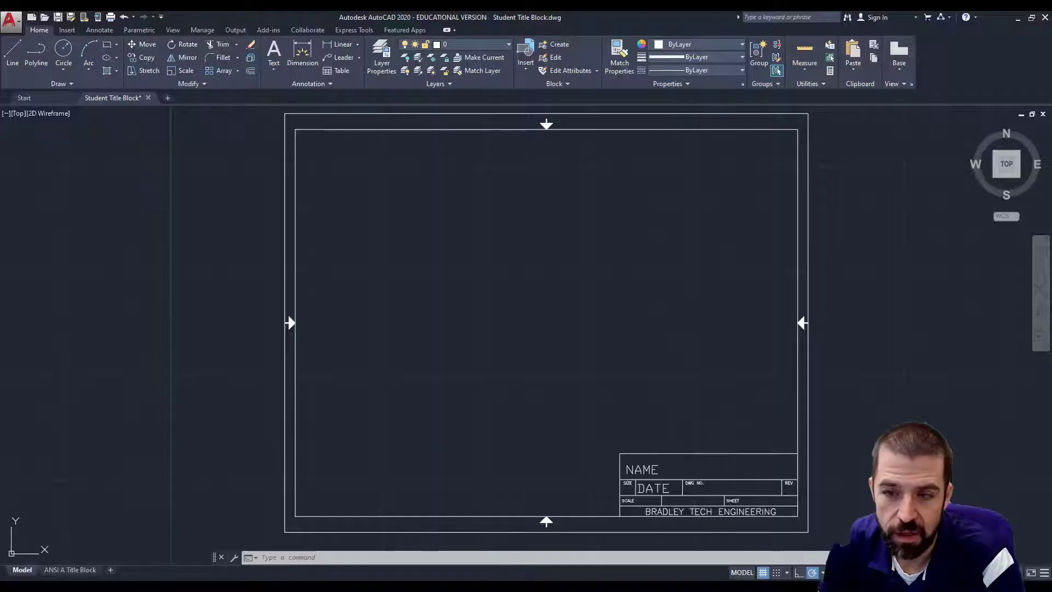
Draw the front view's bottom base line and left vertical edge.
{"action": "left_click", "coordinate": [7, 54]}
{"action": "left_click", "coordinate": [752, 415]}
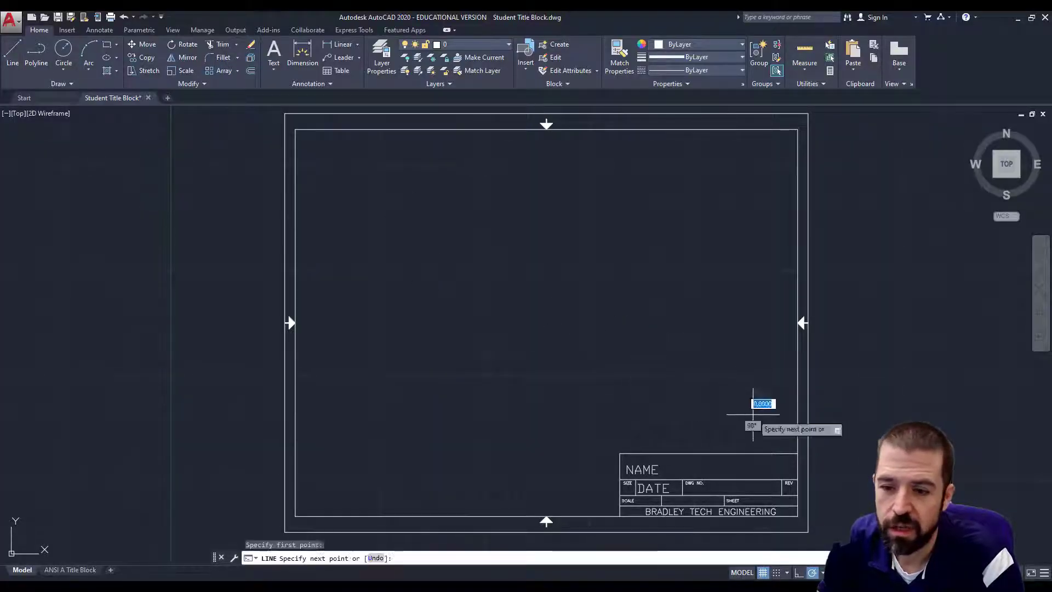
{"action": "left_click", "coordinate": [378, 414]}
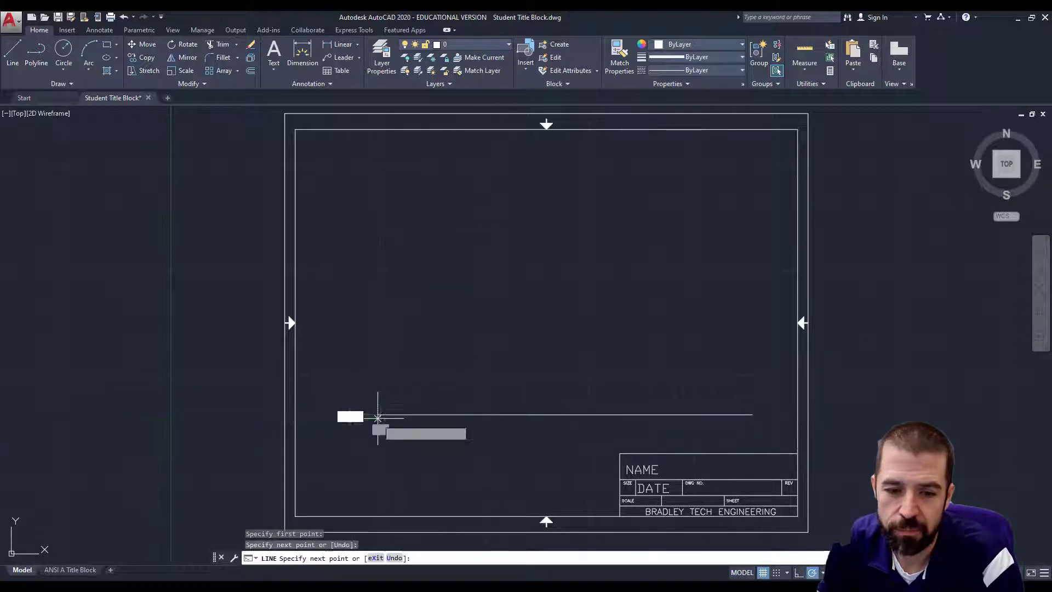
{"action": "left_click", "coordinate": [378, 179]}
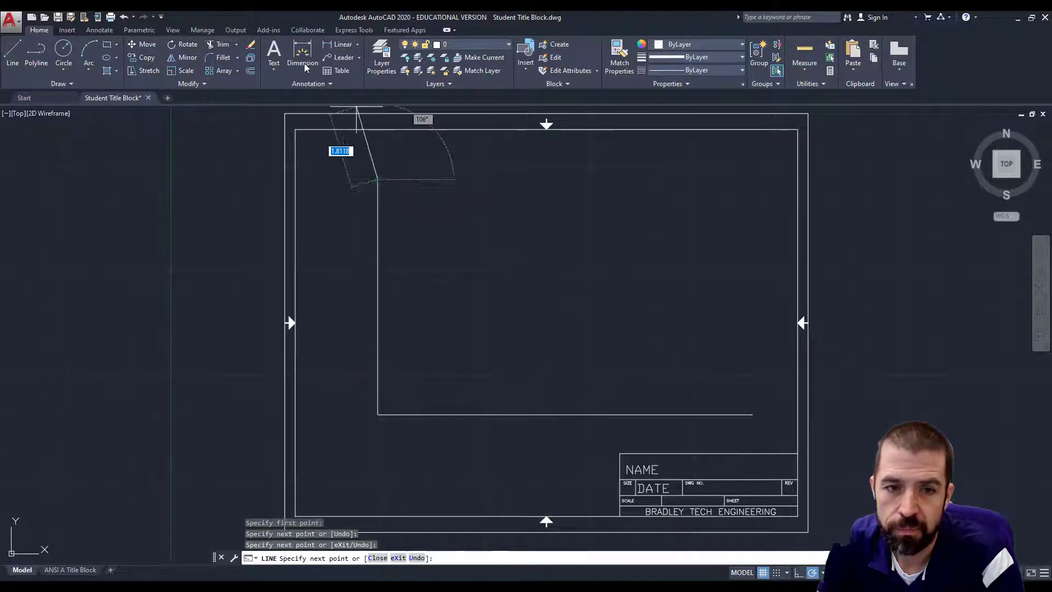
Offset the left vertical edge 5 units to the right, then check the worksheet for dimensions.
{"action": "left_click", "coordinate": [251, 71]}
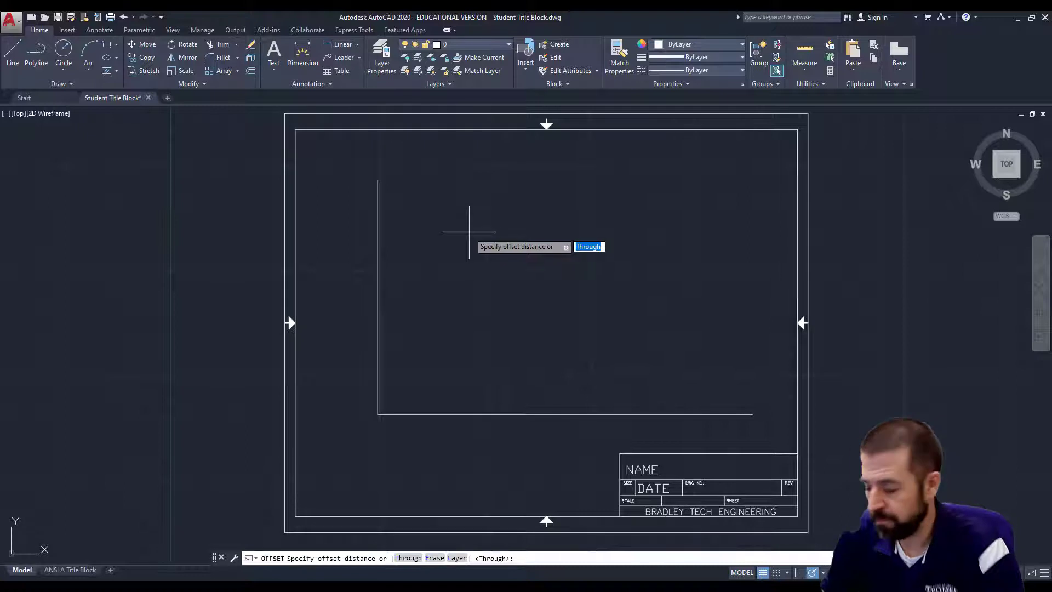
{"action": "type", "text": "5"}
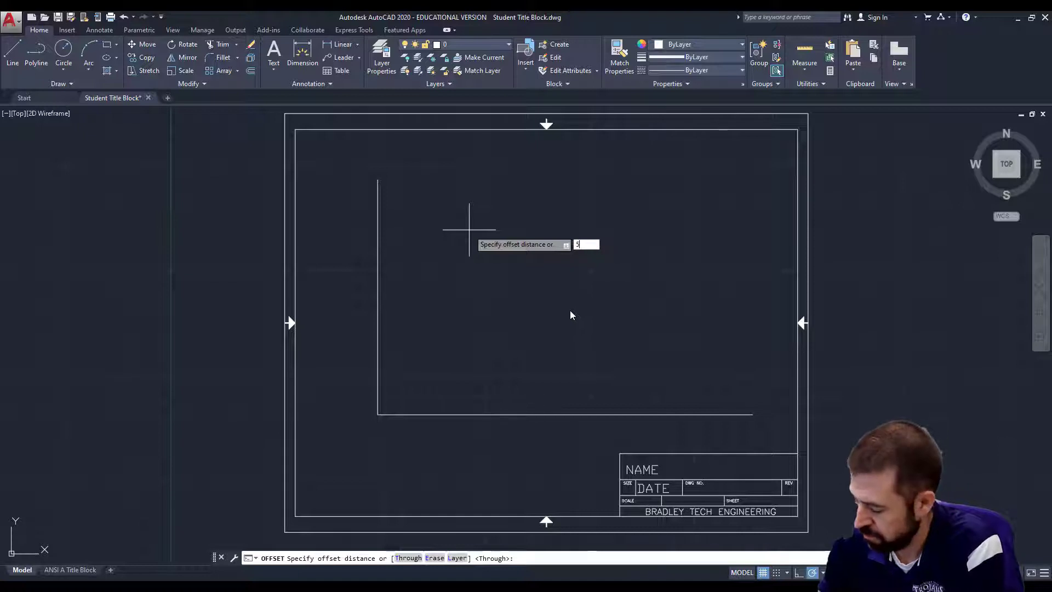
{"action": "key", "text": "Return"}
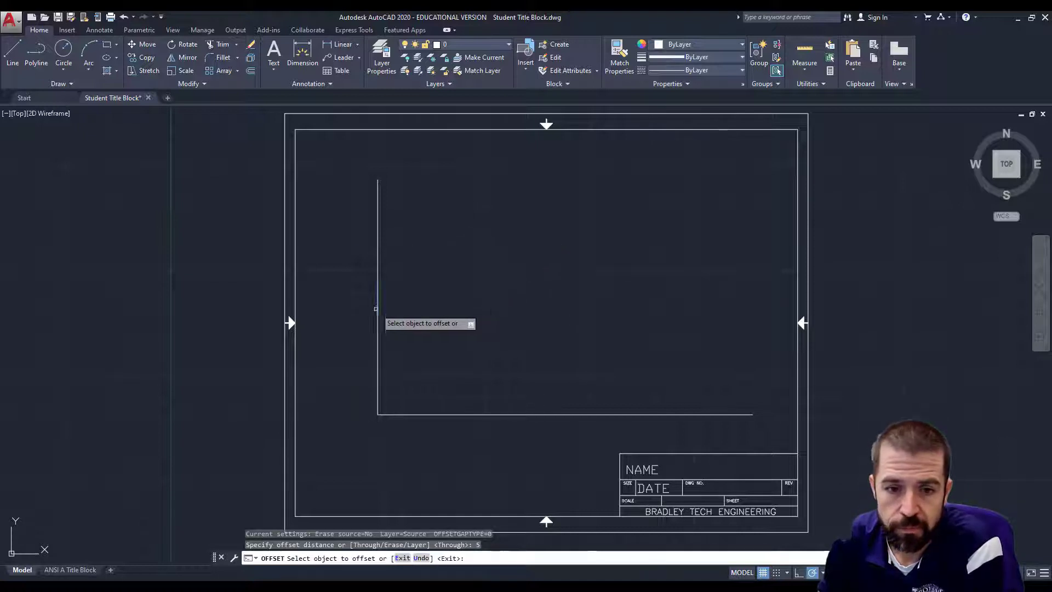
{"action": "left_click", "coordinate": [377, 309]}
{"action": "left_click", "coordinate": [570, 307]}
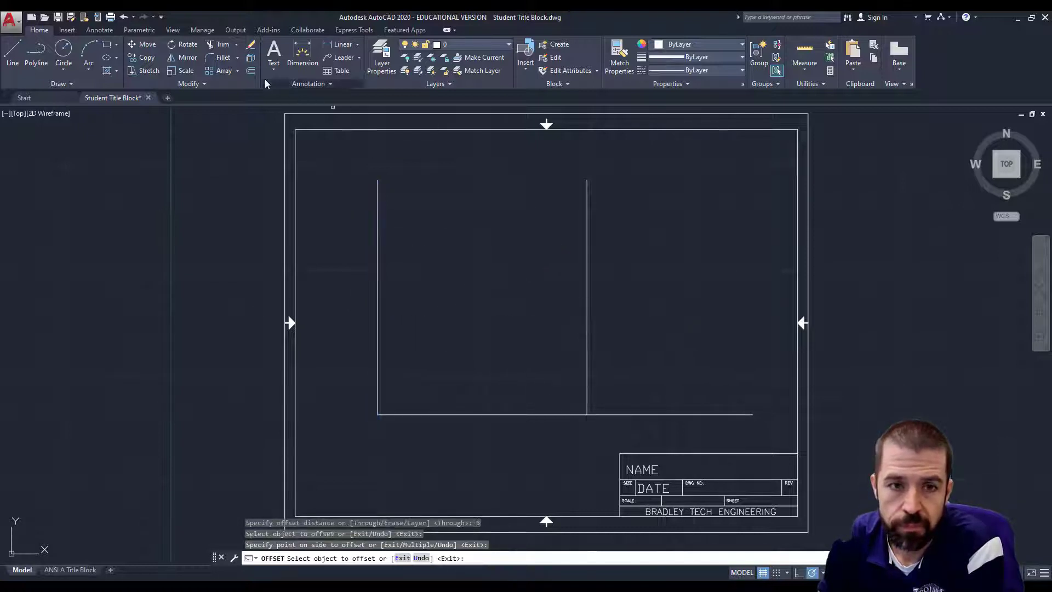
{"action": "left_click", "coordinate": [251, 71]}
{"action": "left_click", "coordinate": [459, 589]}
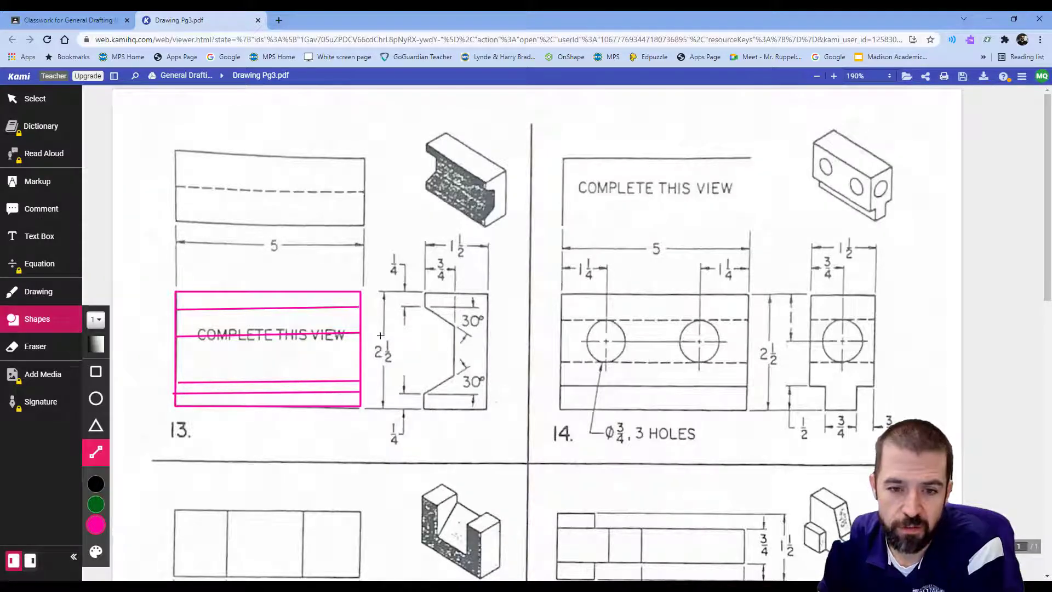
{"action": "key", "text": "alt+Tab"}
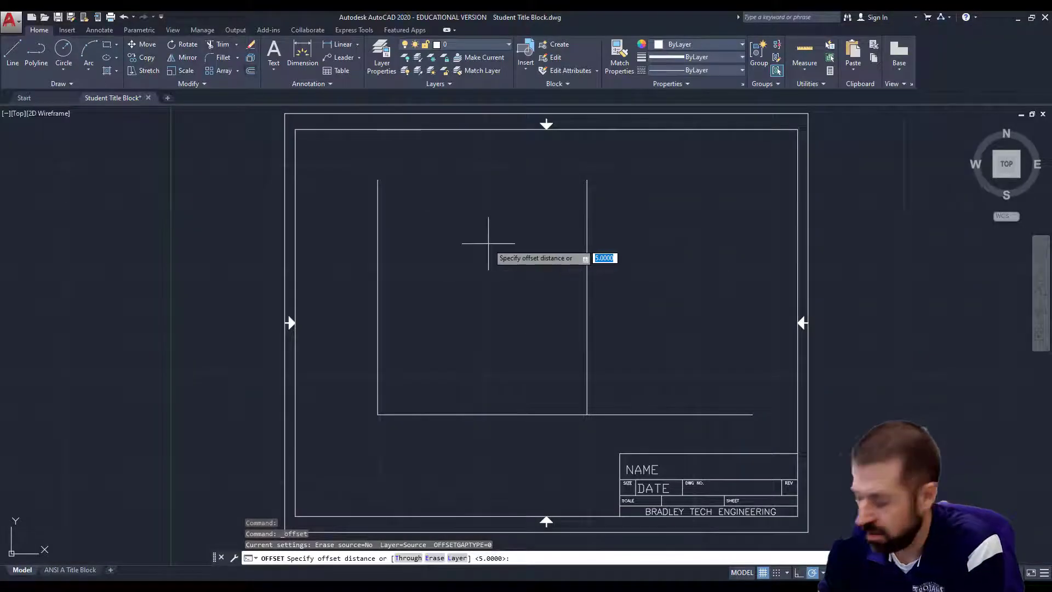
Offset the bottom base line 2.5 units upward.
{"action": "type", "text": "2.5"}
{"action": "key", "text": "Return"}
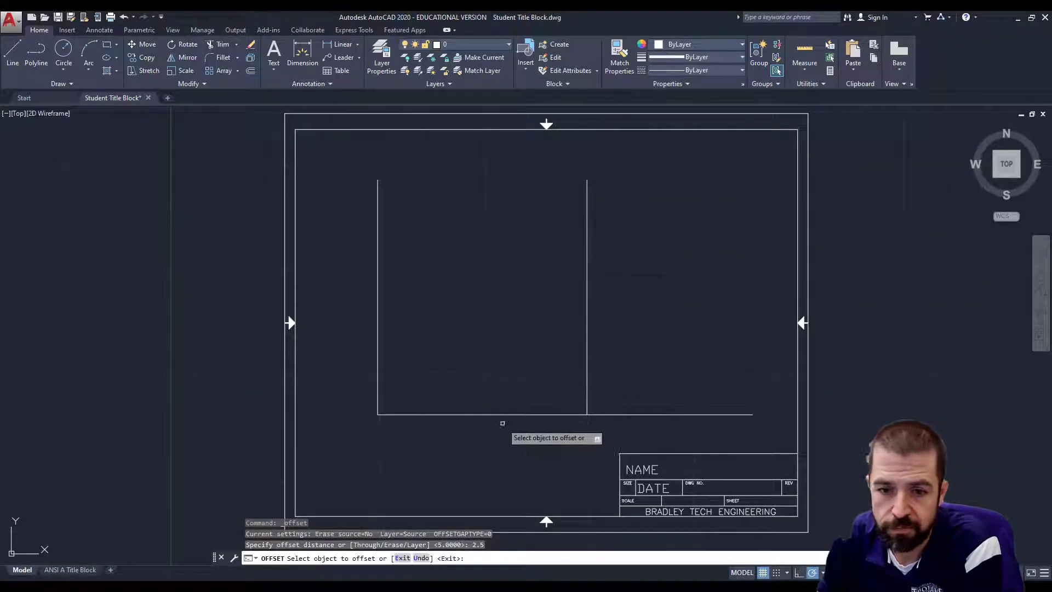
{"action": "left_click", "coordinate": [508, 415]}
{"action": "left_click", "coordinate": [507, 296]}
{"action": "key", "text": "Return"}
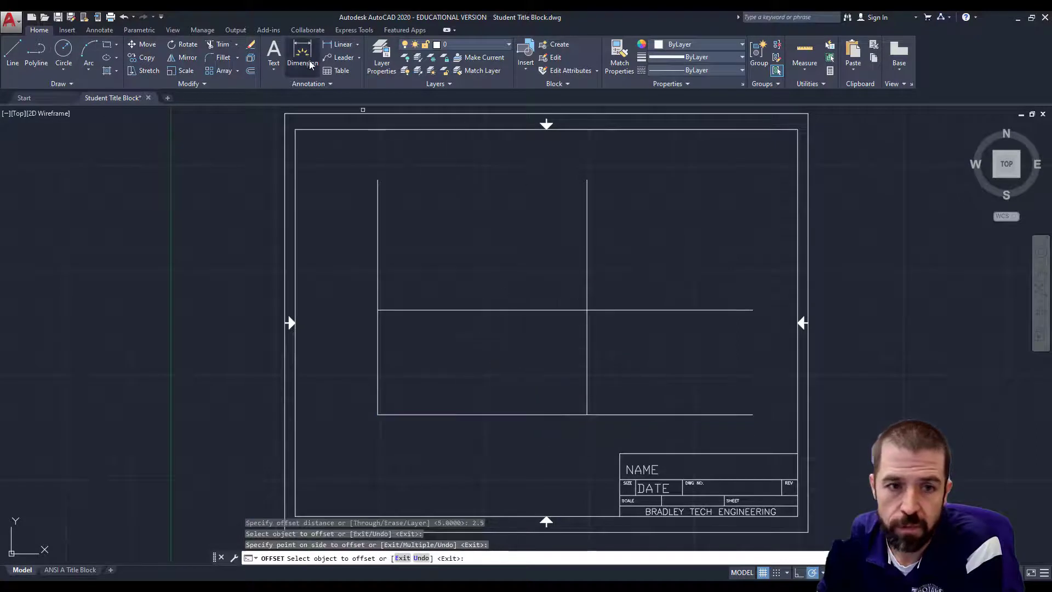
Offset the upper horizontal line up and the right vertical line right, both by 1.
{"action": "left_click", "coordinate": [250, 71]}
{"action": "type", "text": "1"}
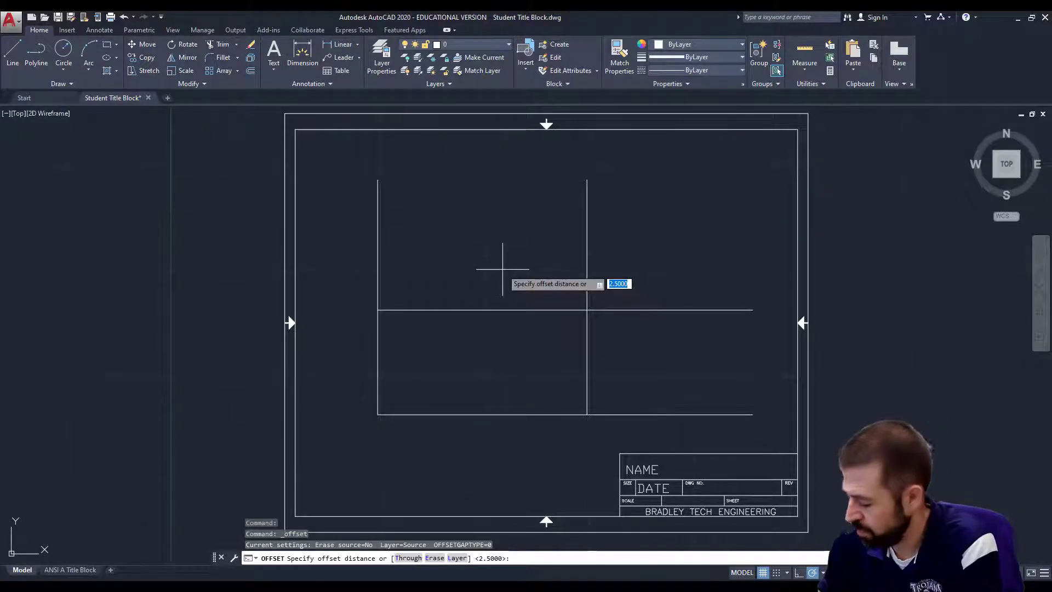
{"action": "key", "text": "Return"}
{"action": "left_click", "coordinate": [518, 309]}
{"action": "left_click", "coordinate": [514, 263]}
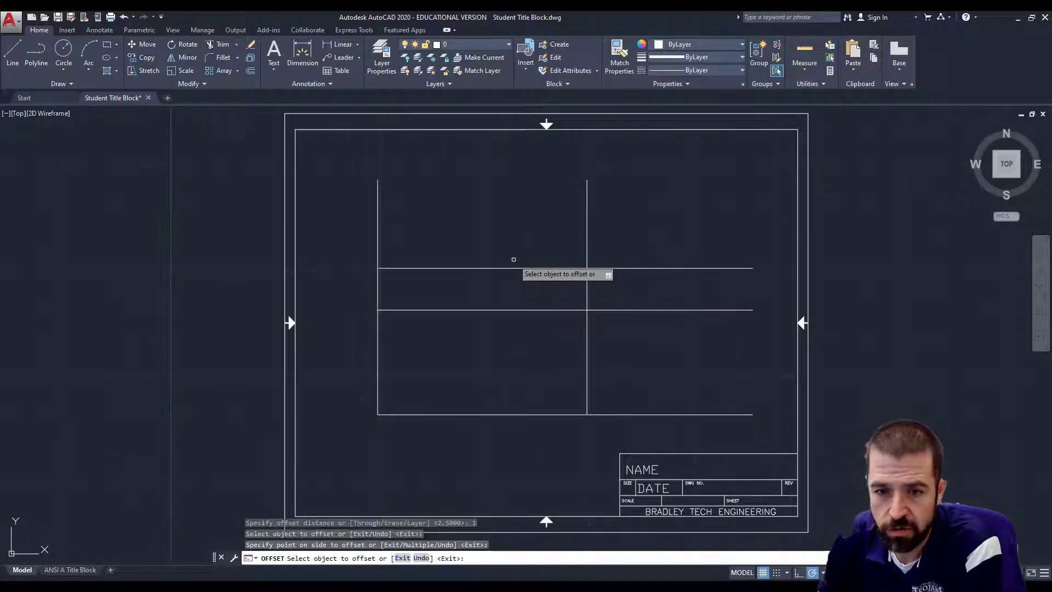
{"action": "left_click", "coordinate": [587, 329]}
{"action": "left_click", "coordinate": [595, 333]}
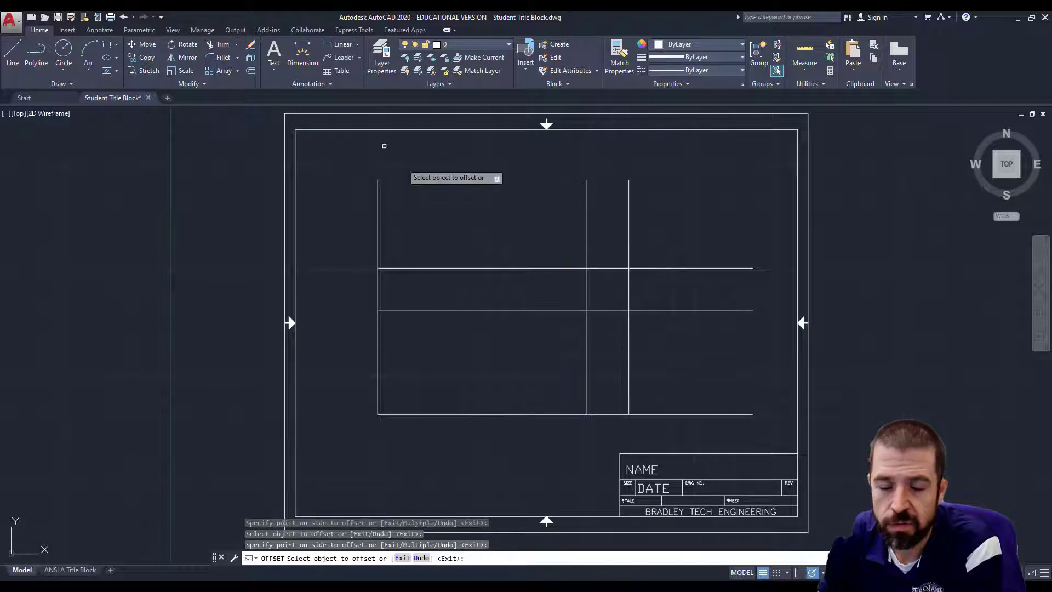
Offset the higher horizontal line up 1.5 and copy a vertical line further right.
{"action": "key", "text": "Return"}
{"action": "left_click", "coordinate": [251, 71]}
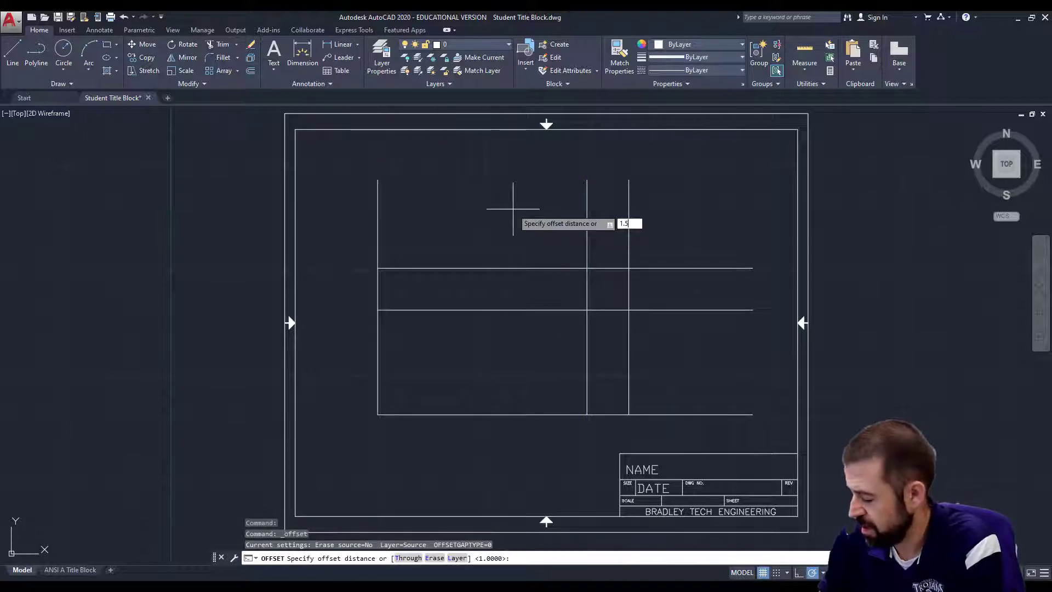
{"action": "key", "text": "Return"}
{"action": "left_click", "coordinate": [540, 268]}
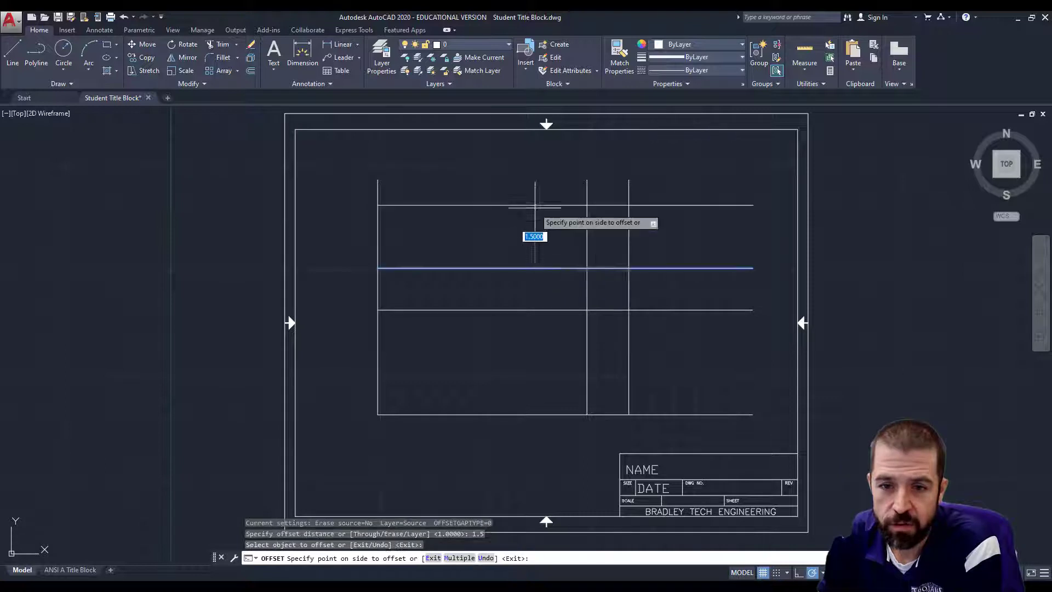
{"action": "left_click", "coordinate": [535, 207]}
{"action": "left_click", "coordinate": [630, 332]}
{"action": "left_click", "coordinate": [707, 338]}
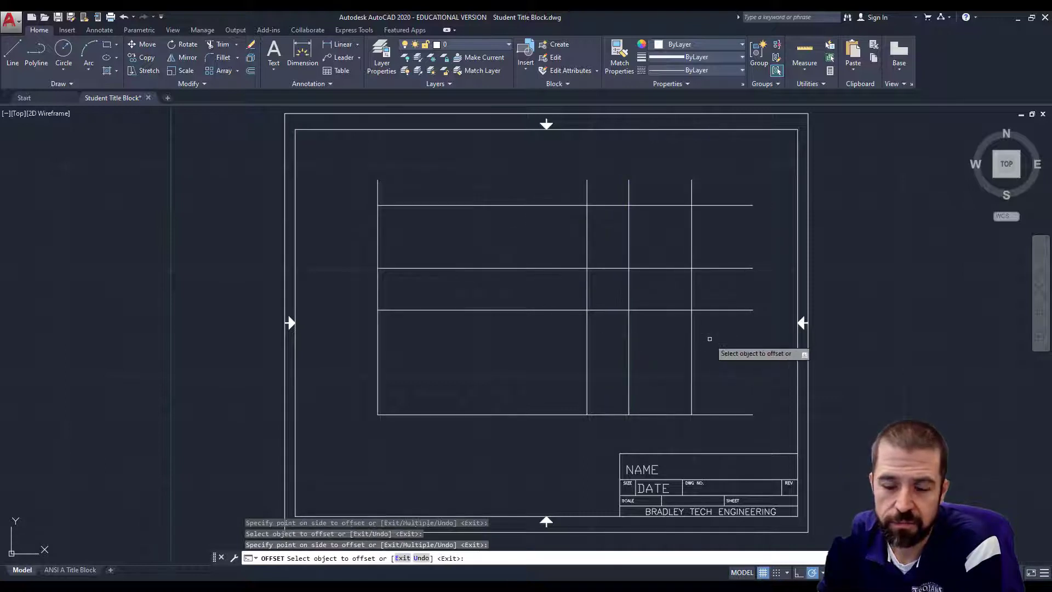
Draw the diagonal miter line from the lower grid intersection to the upper-right intersection.
{"action": "left_click", "coordinate": [13, 52]}
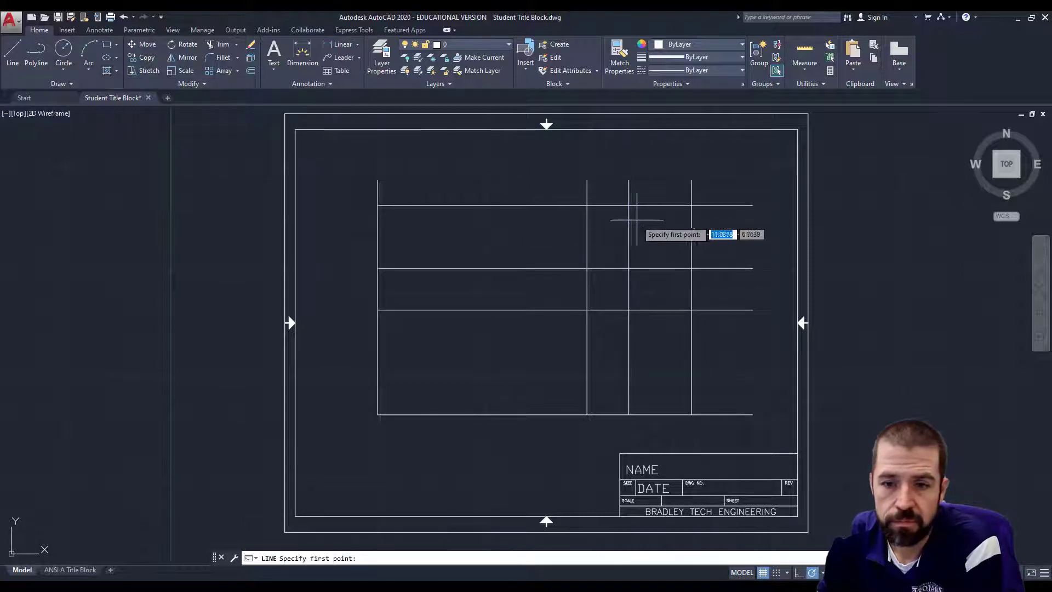
{"action": "left_click", "coordinate": [629, 268]}
{"action": "left_click", "coordinate": [692, 205]}
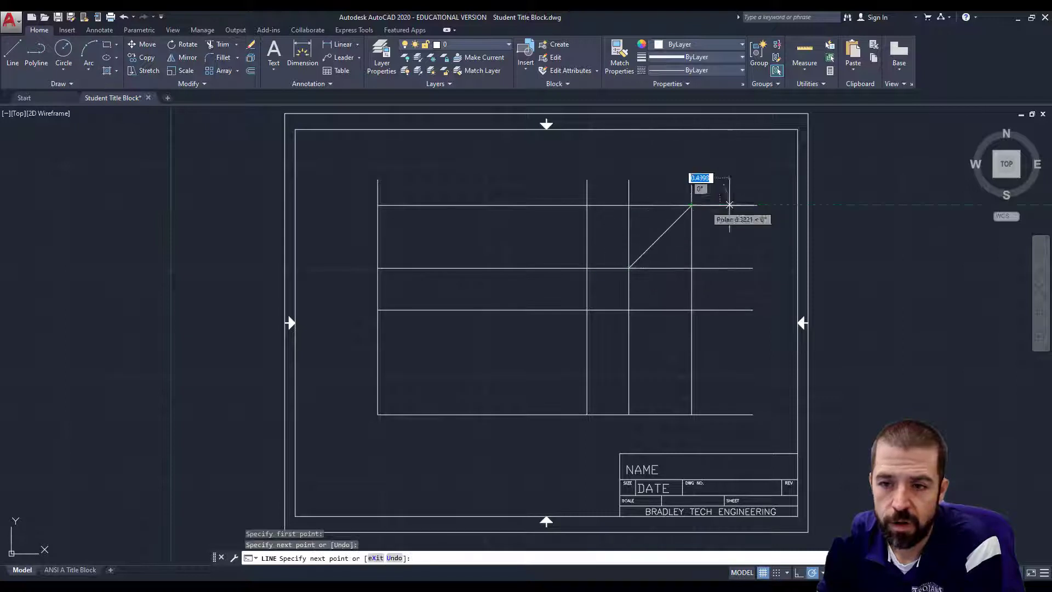
{"action": "key", "text": "Return"}
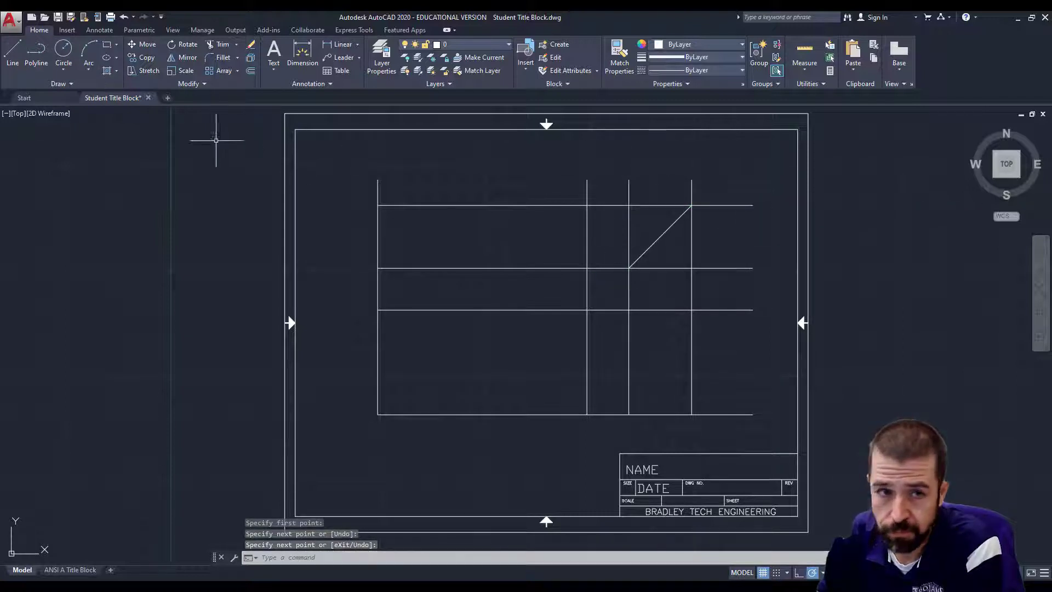
Trim the grid lines between the left and middle views, using all lines as cutting edges.
{"action": "left_click", "coordinate": [219, 45]}
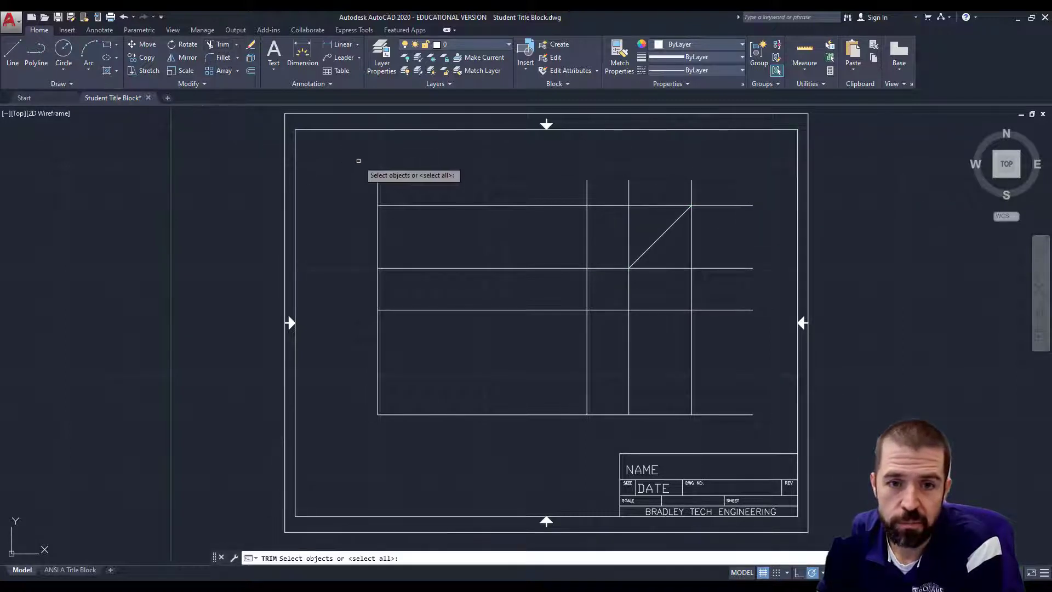
{"action": "left_click", "coordinate": [358, 160]}
{"action": "left_click", "coordinate": [769, 423]}
{"action": "key", "text": "Return"}
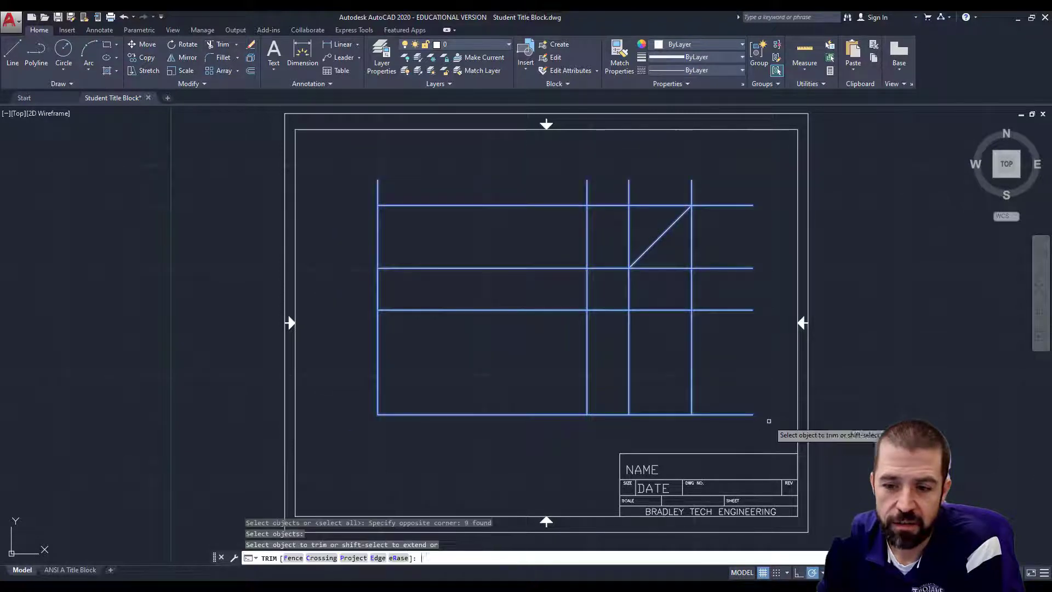
{"action": "left_click", "coordinate": [609, 414]}
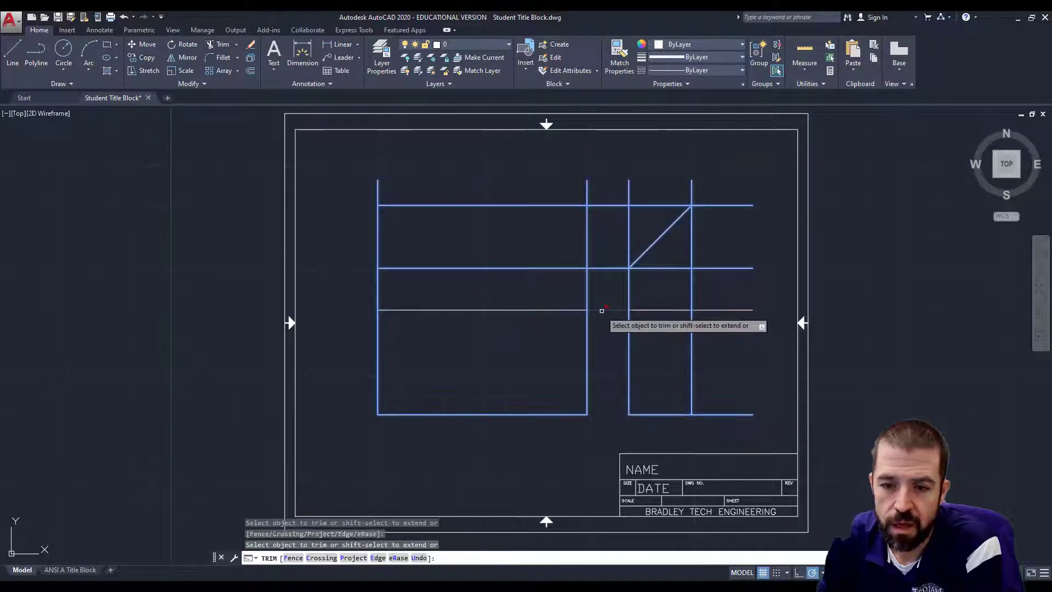
{"action": "left_click", "coordinate": [602, 311]}
{"action": "left_click", "coordinate": [587, 290]}
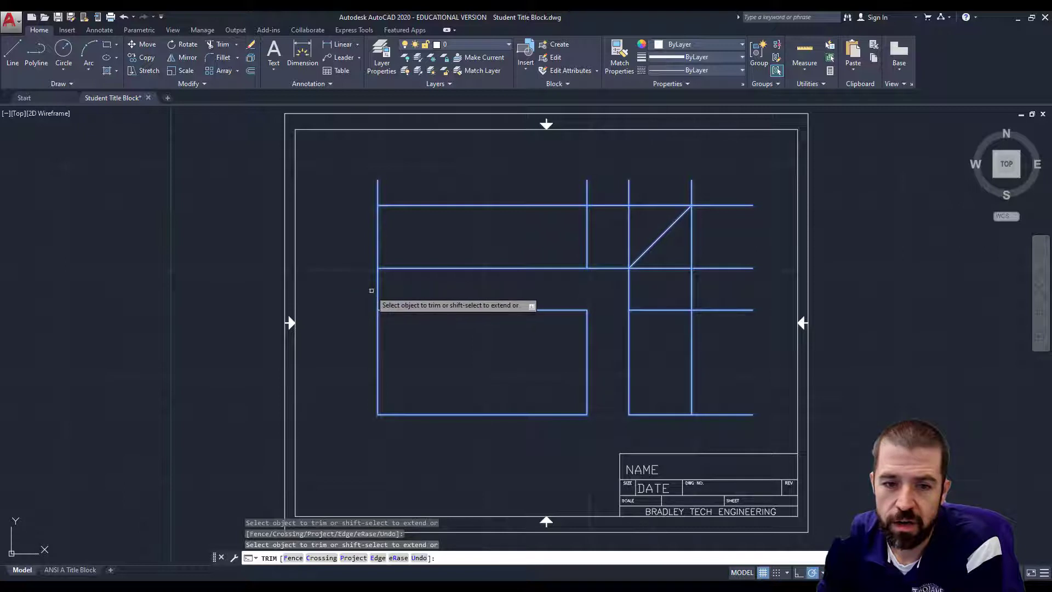
{"action": "left_click", "coordinate": [378, 290]}
{"action": "left_click", "coordinate": [378, 189]}
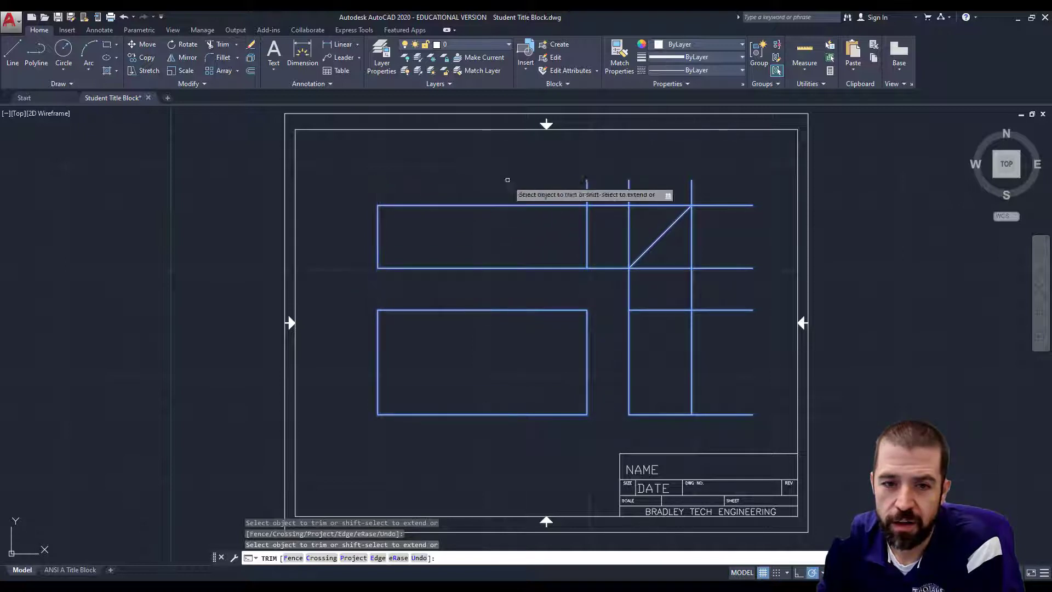
{"action": "left_click", "coordinate": [587, 185]}
{"action": "left_click", "coordinate": [601, 206]}
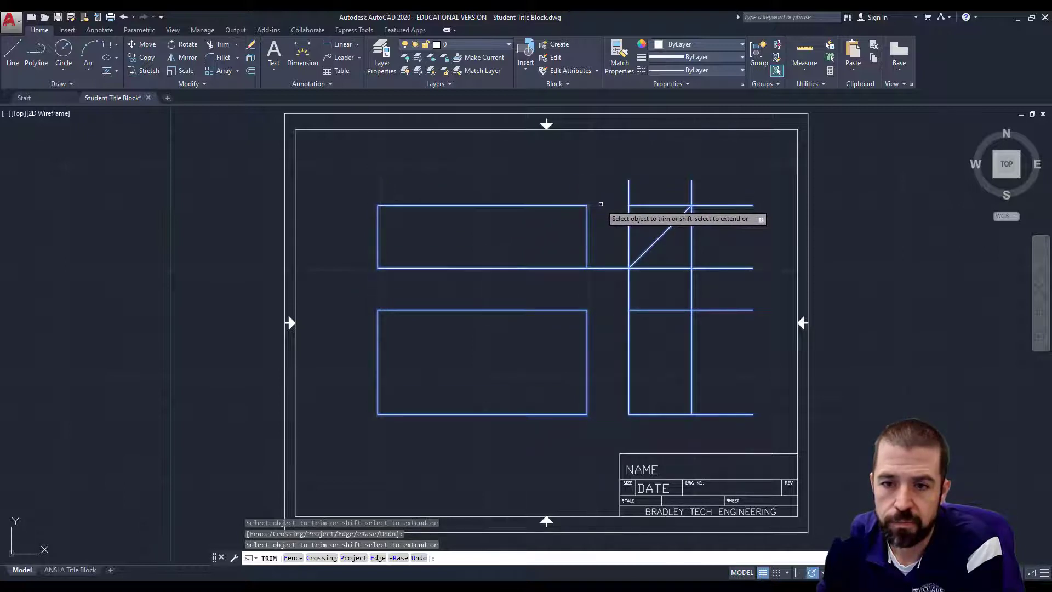
{"action": "left_click", "coordinate": [602, 268]}
Trim the remaining overhangs past the right view and around the diagonal.
{"action": "left_click", "coordinate": [739, 311]}
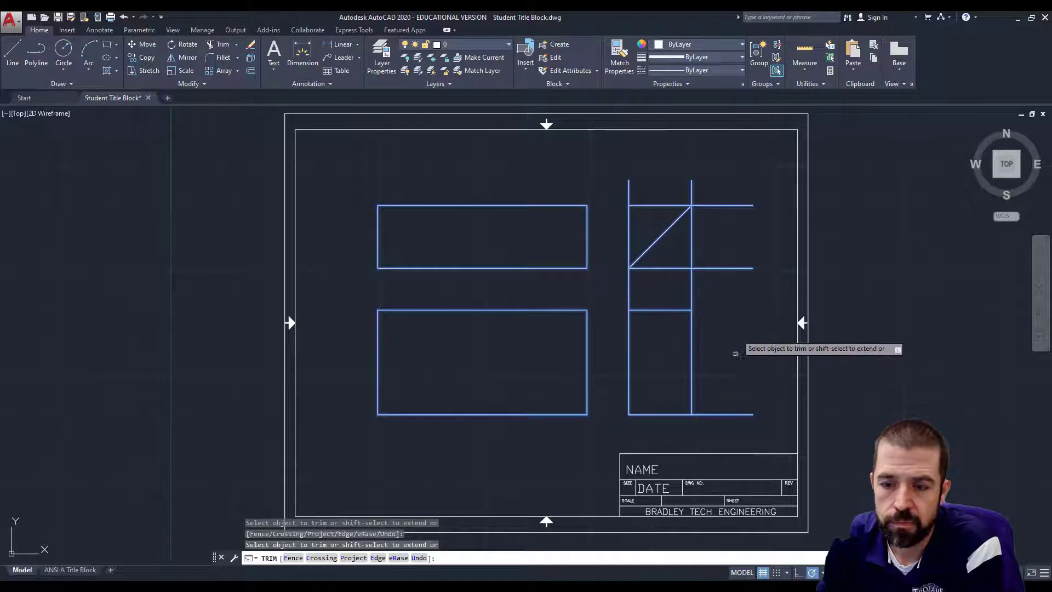
{"action": "left_click", "coordinate": [729, 415]}
{"action": "left_click", "coordinate": [691, 289]}
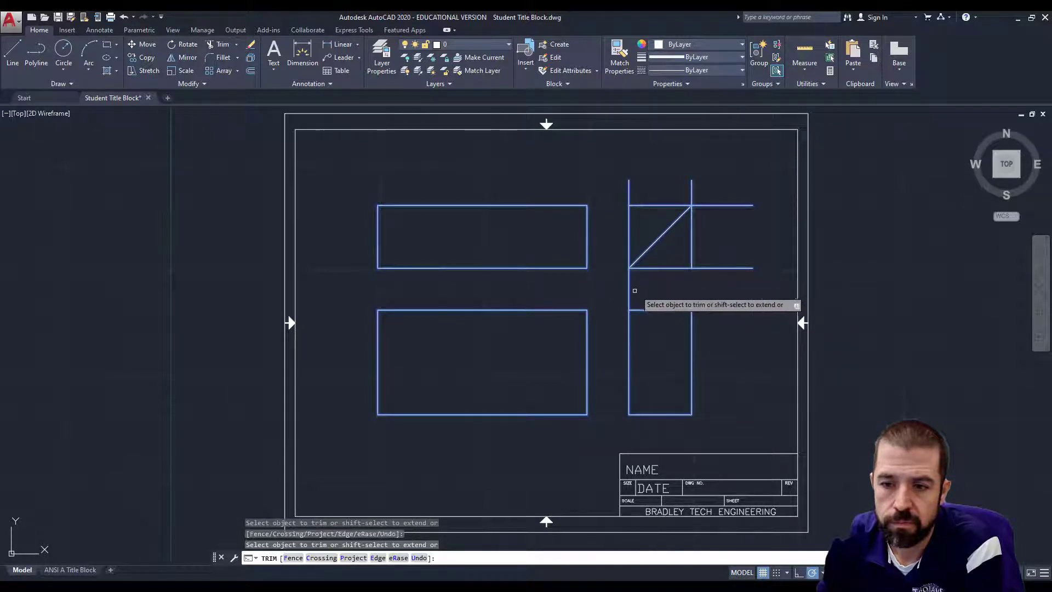
{"action": "left_click", "coordinate": [630, 291]}
{"action": "left_click", "coordinate": [716, 243]}
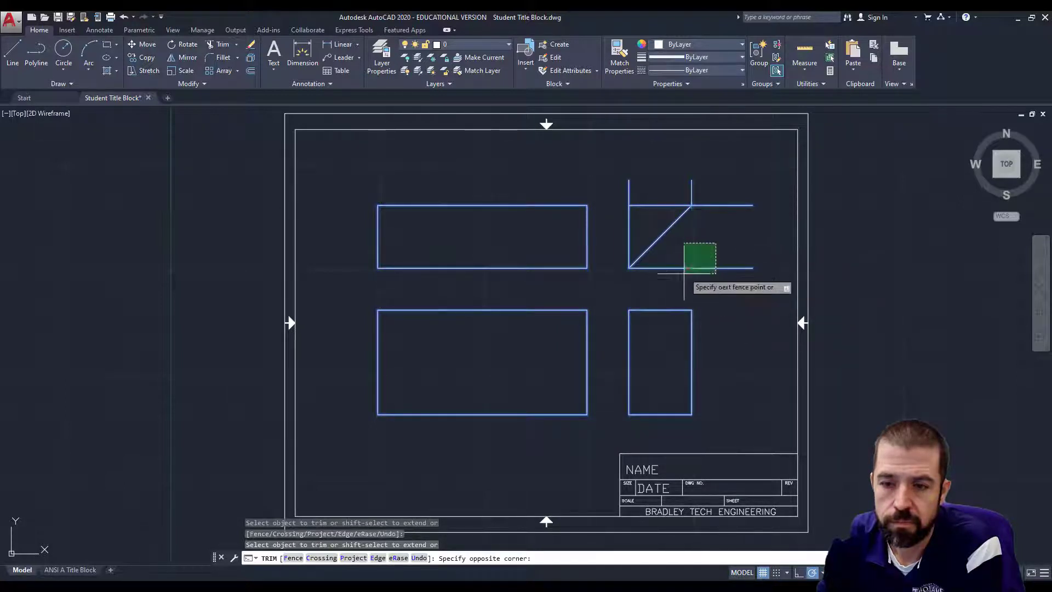
{"action": "left_click", "coordinate": [684, 272]}
{"action": "left_click", "coordinate": [669, 185]}
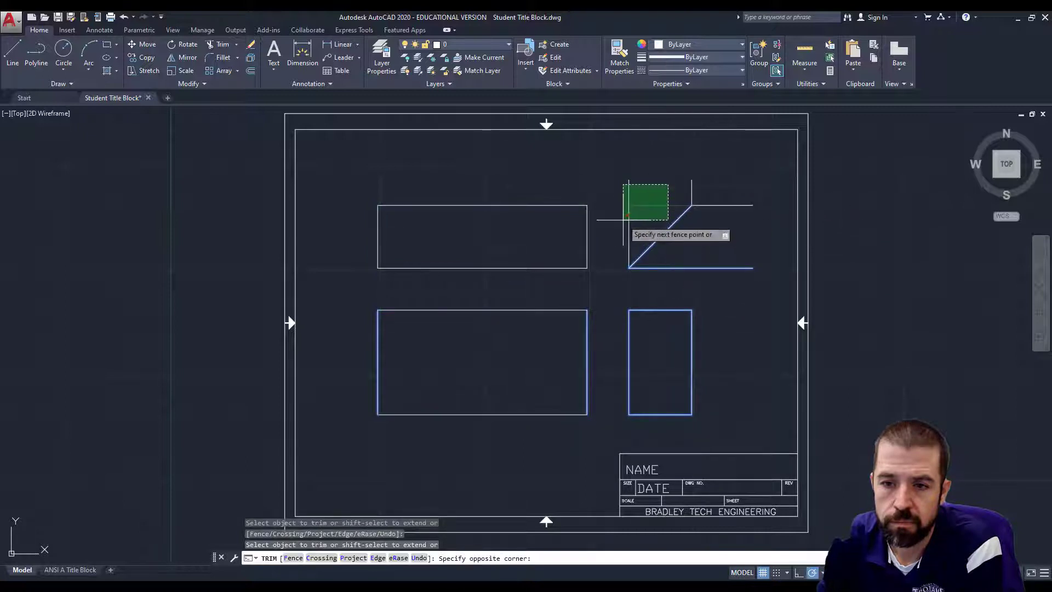
{"action": "left_click", "coordinate": [623, 220]}
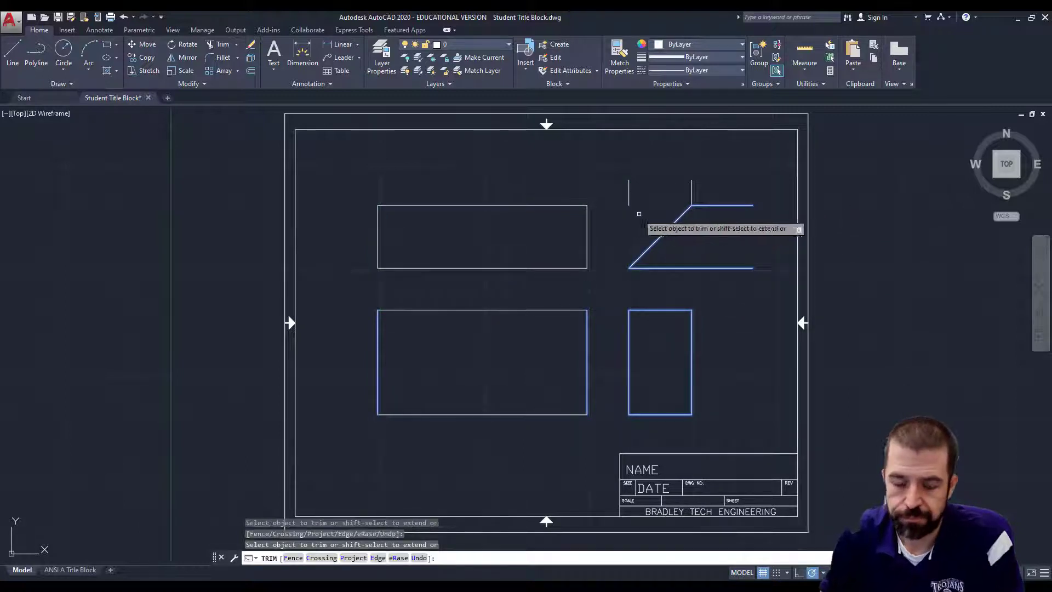
{"action": "key", "text": "Escape"}
{"action": "key", "text": "Escape"}
Delete the two short vertical stubs and the horizontal lines beside the diagonal.
{"action": "left_click", "coordinate": [699, 193]}
{"action": "left_click", "coordinate": [614, 181]}
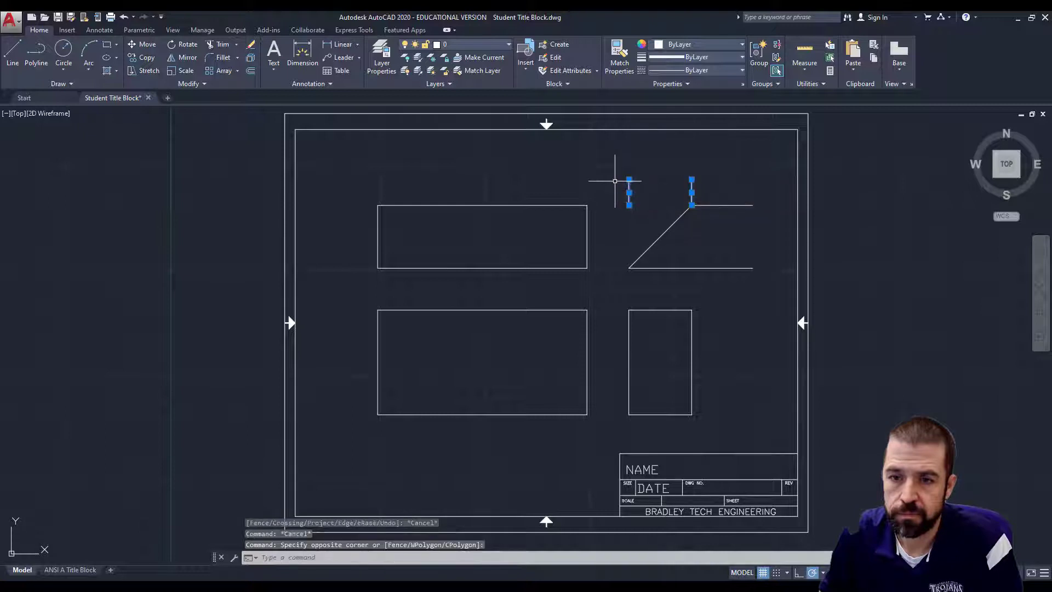
{"action": "key", "text": "Delete"}
{"action": "left_click", "coordinate": [716, 194]}
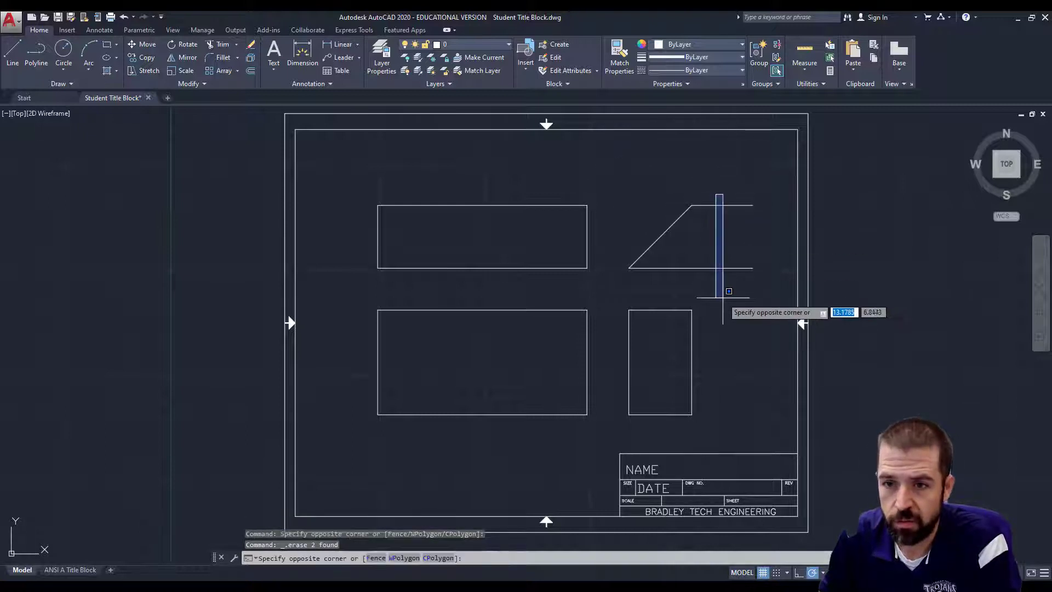
{"action": "left_click", "coordinate": [726, 299]}
{"action": "left_click", "coordinate": [734, 269]}
{"action": "key", "text": "Delete"}
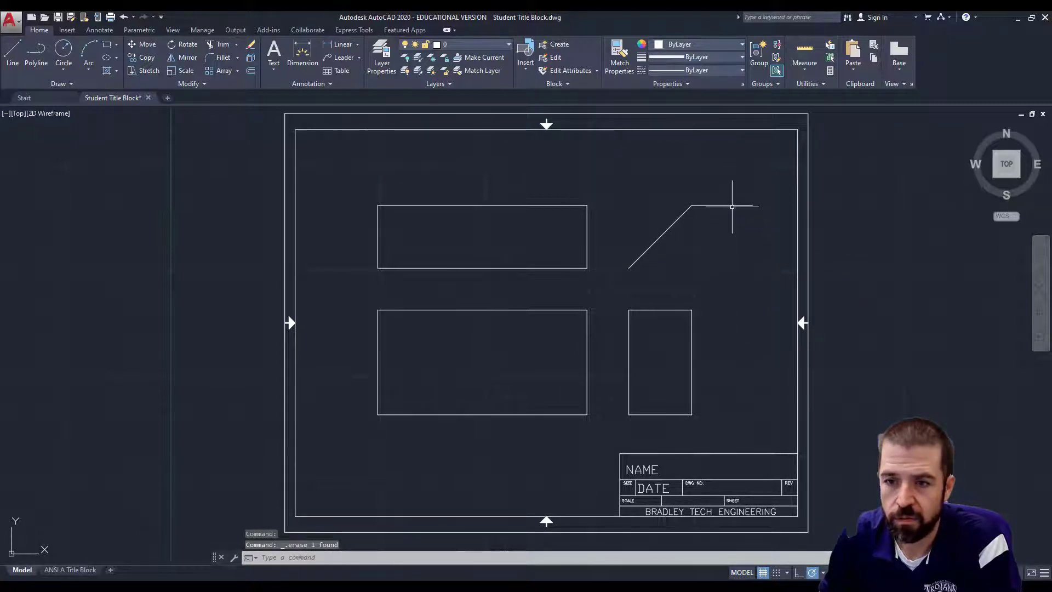
{"action": "left_click", "coordinate": [732, 207]}
{"action": "key", "text": "Delete"}
{"action": "middle_click_drag", "start_coordinate": [757, 305], "coordinate": [729, 296]}
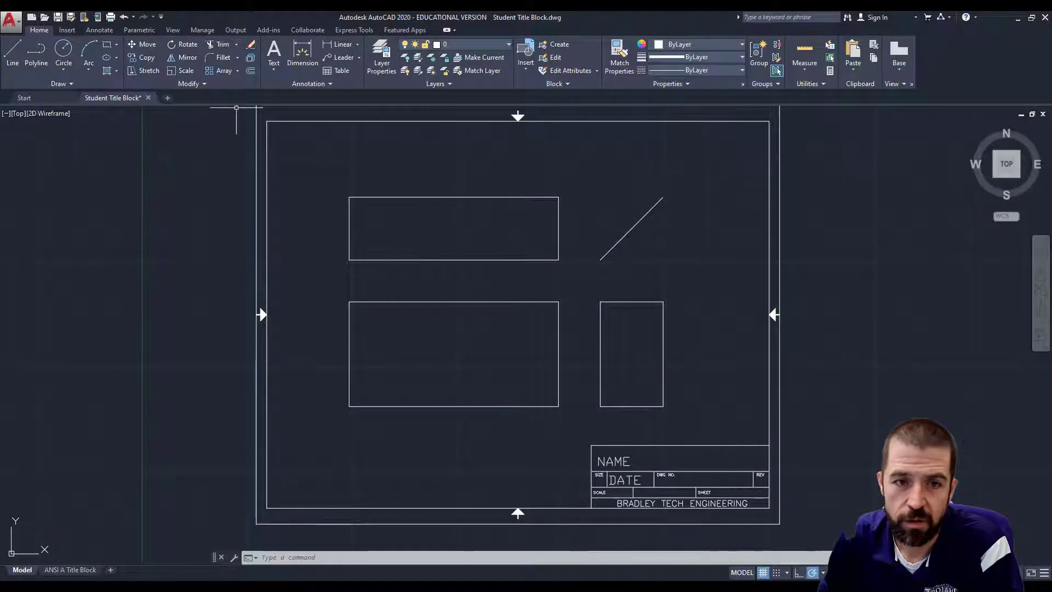
Offset the top and bottom edges of the front and side rectangles 0.25 inward.
{"action": "type", "text": "o"}
{"action": "key", "text": "Return"}
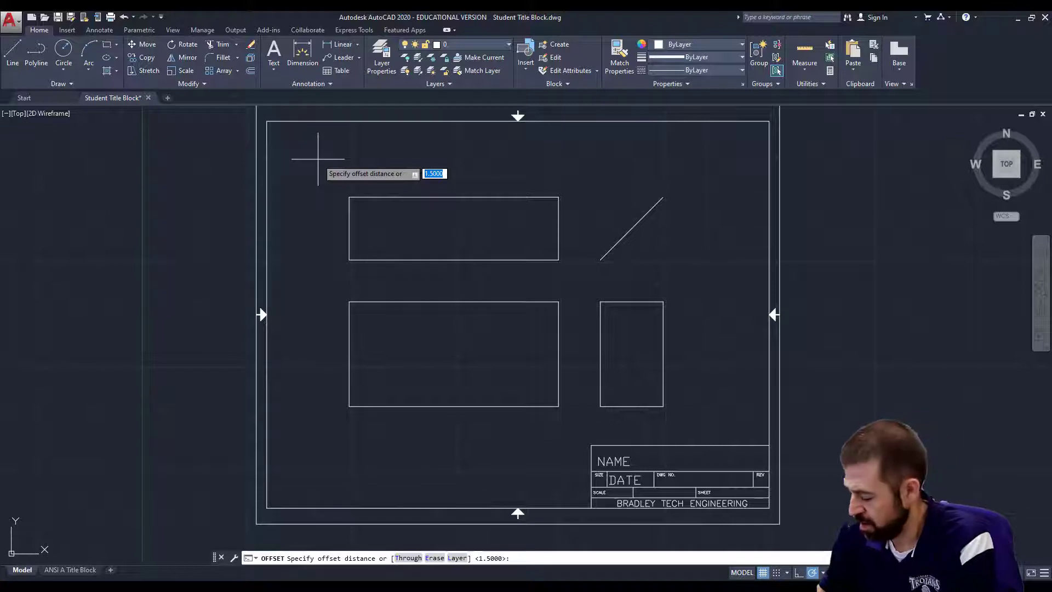
{"action": "type", "text": ".25"}
{"action": "key", "text": "Return"}
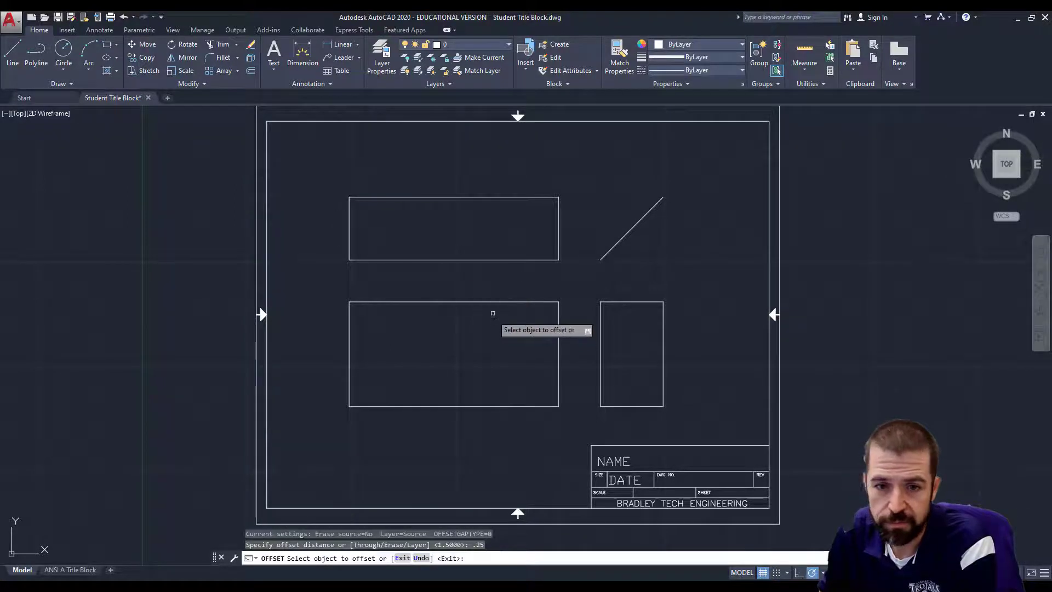
{"action": "left_click", "coordinate": [490, 302]}
{"action": "left_click", "coordinate": [488, 325]}
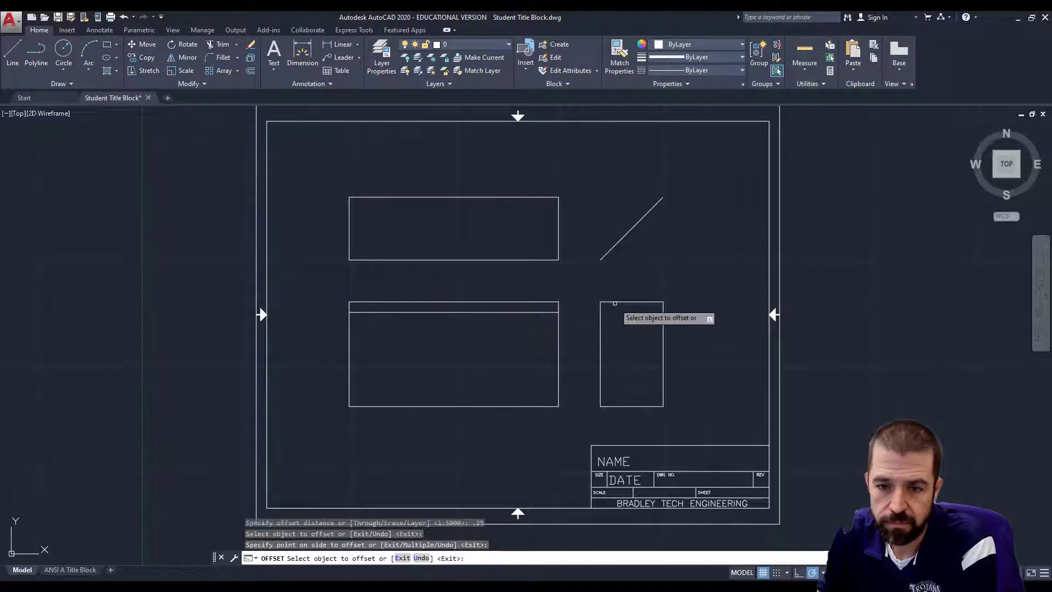
{"action": "left_click", "coordinate": [610, 302]}
{"action": "left_click", "coordinate": [612, 325]}
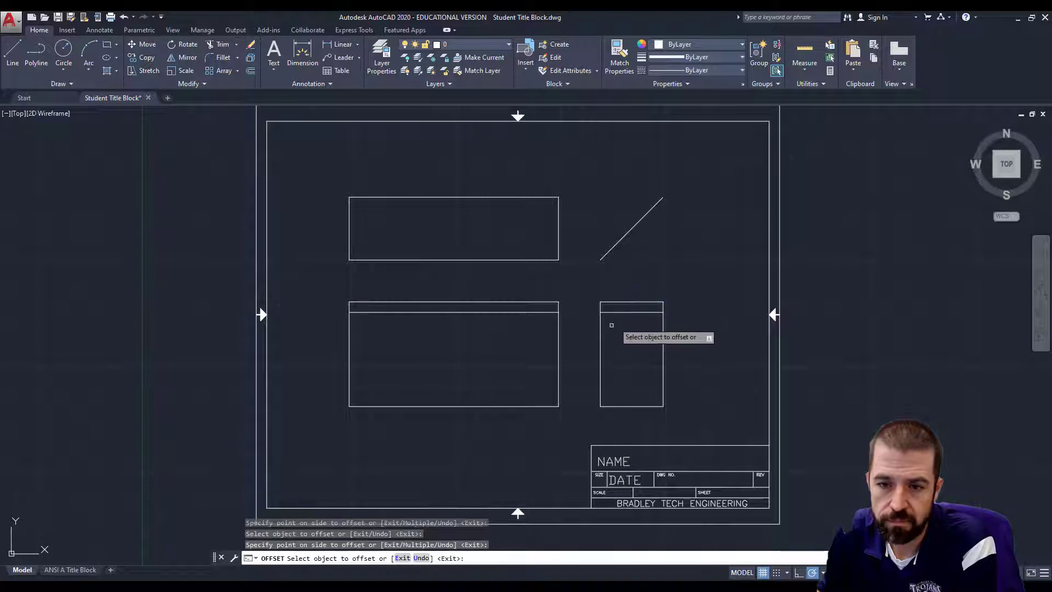
{"action": "left_click", "coordinate": [498, 406]}
{"action": "left_click", "coordinate": [579, 403]}
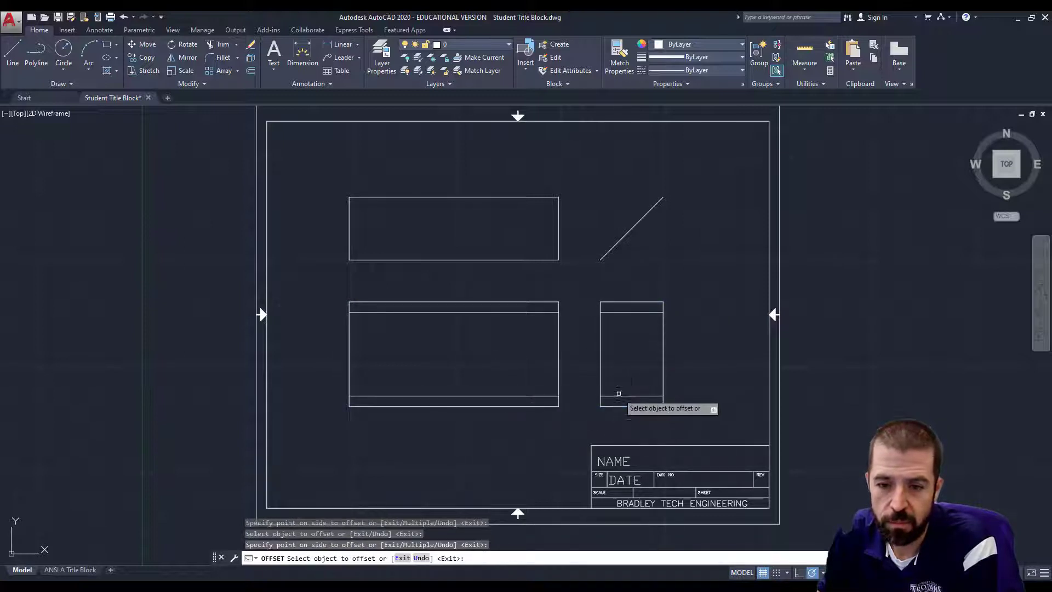
{"action": "left_click", "coordinate": [628, 406]}
{"action": "left_click", "coordinate": [641, 389]}
{"action": "key", "text": "Return"}
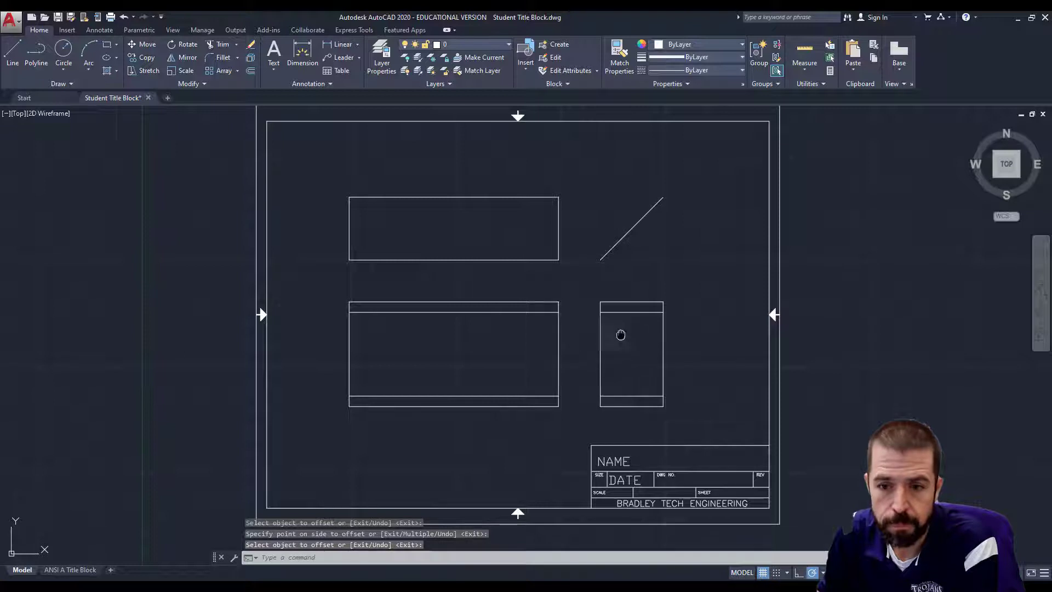
{"action": "middle_click_drag", "start_coordinate": [622, 333], "coordinate": [597, 318]}
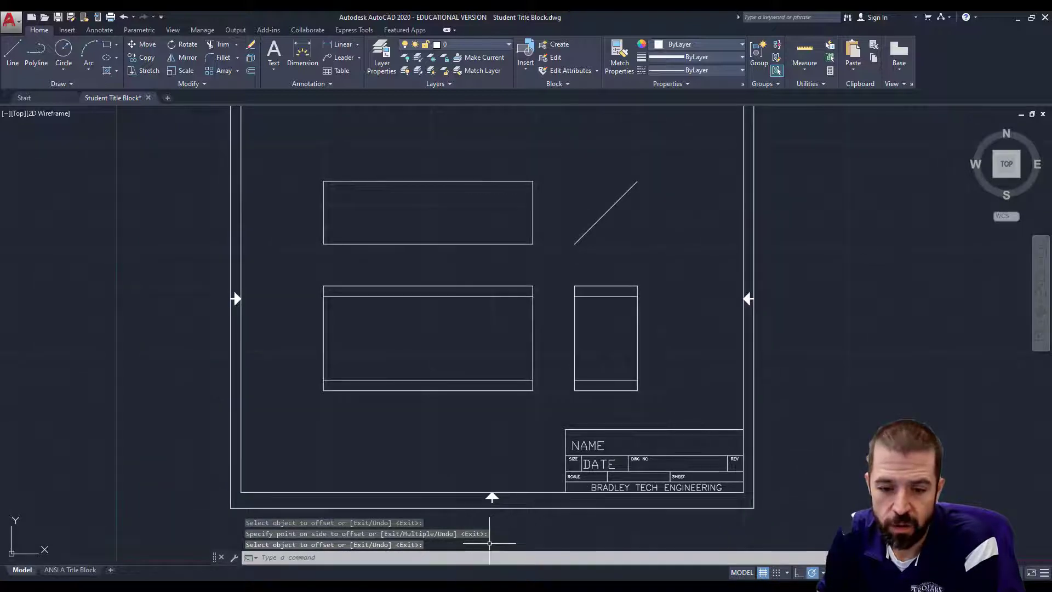
Start a 2-unit line from the side view's upper-left inner corner, then open Calculator.
{"action": "left_click", "coordinate": [12, 53]}
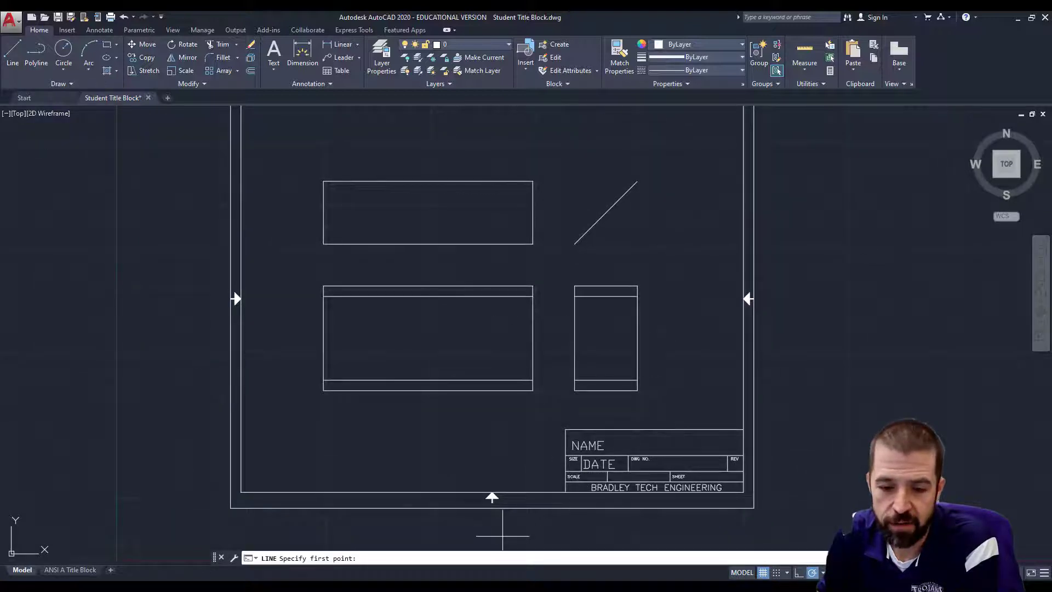
{"action": "key", "text": "alt+Tab"}
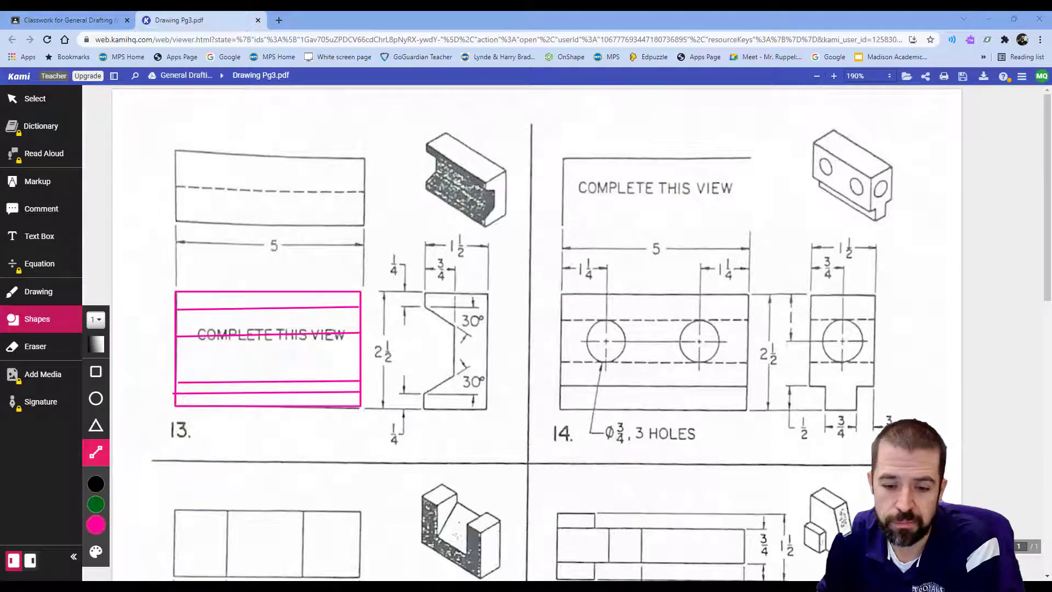
{"action": "key", "text": "alt+Tab"}
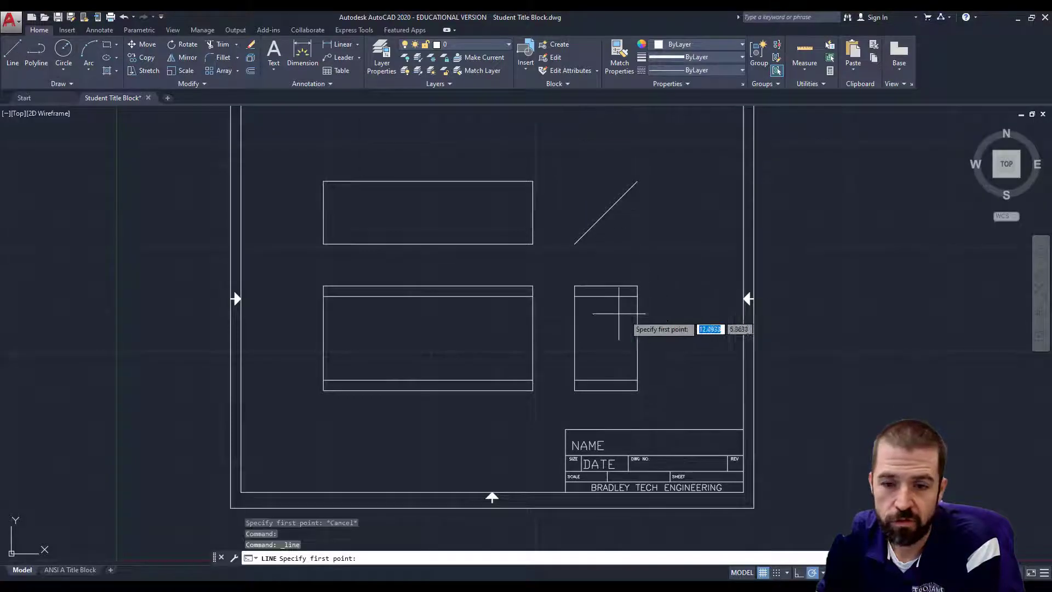
{"action": "left_click", "coordinate": [575, 296]}
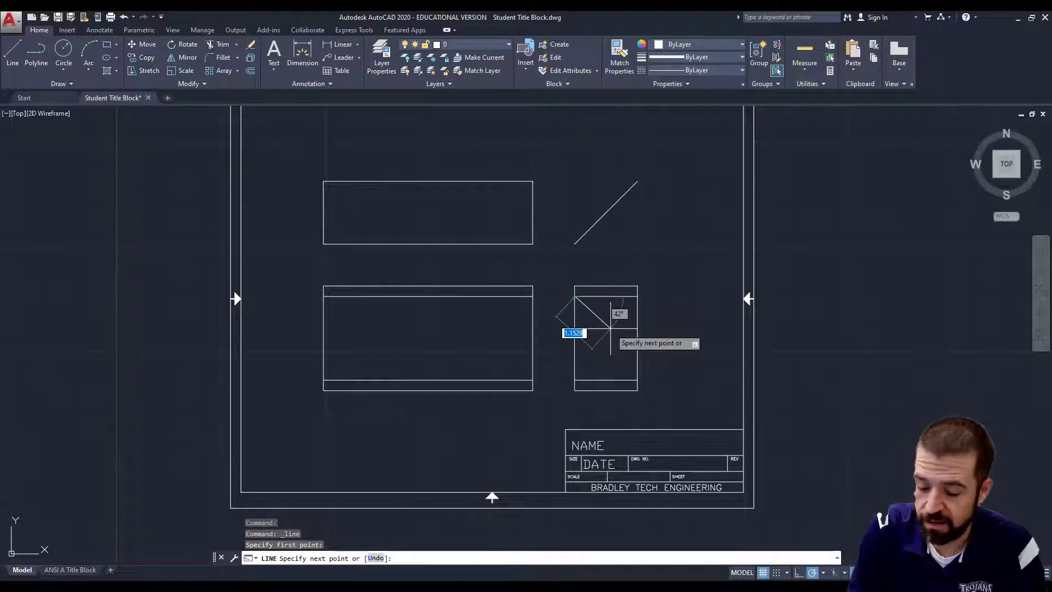
{"action": "type", "text": "@"}
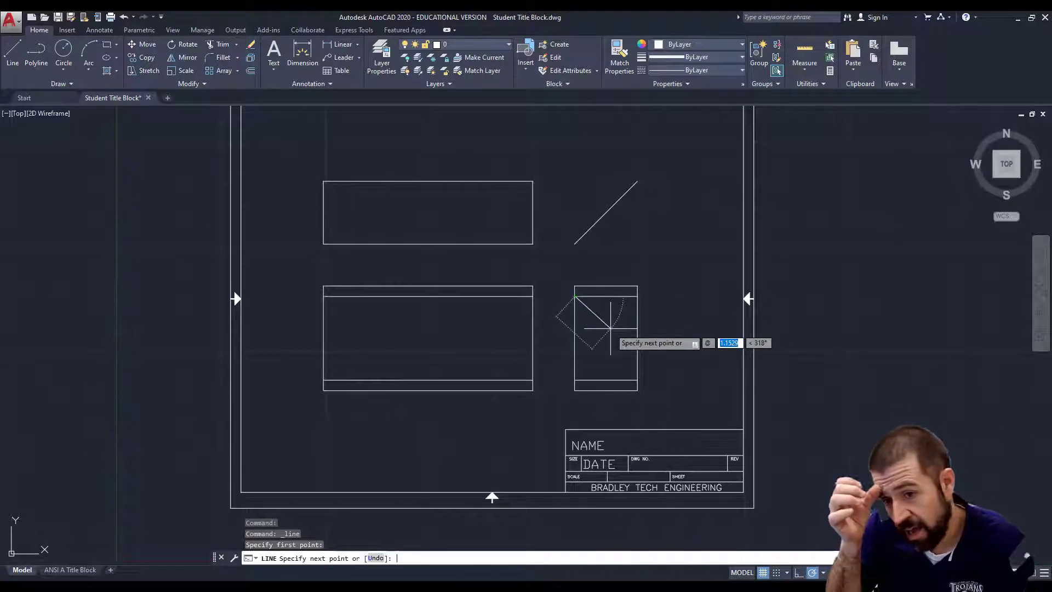
{"action": "type", "text": "2"}
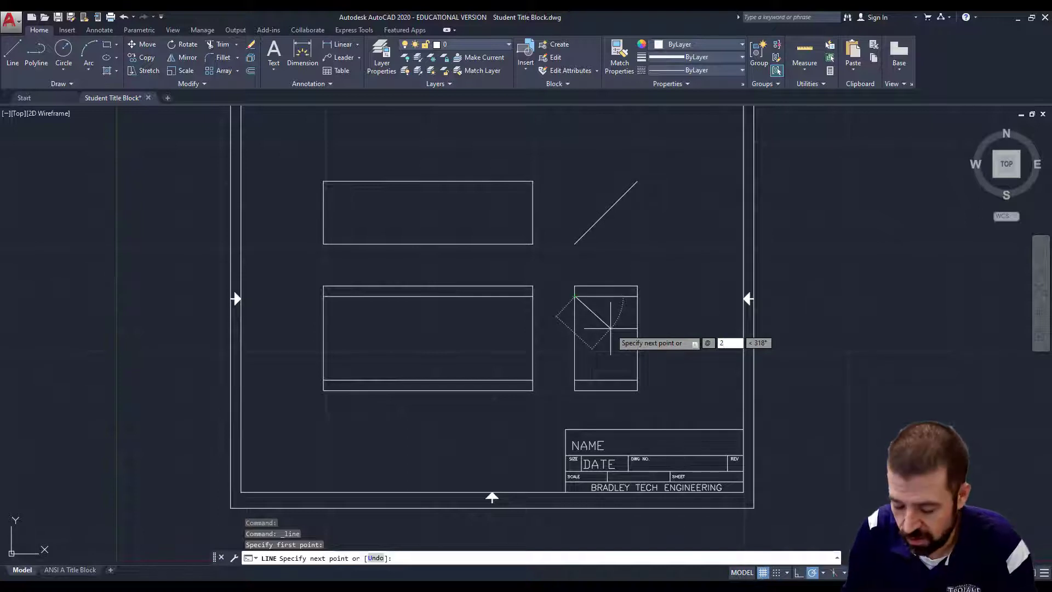
{"action": "key", "text": "Tab"}
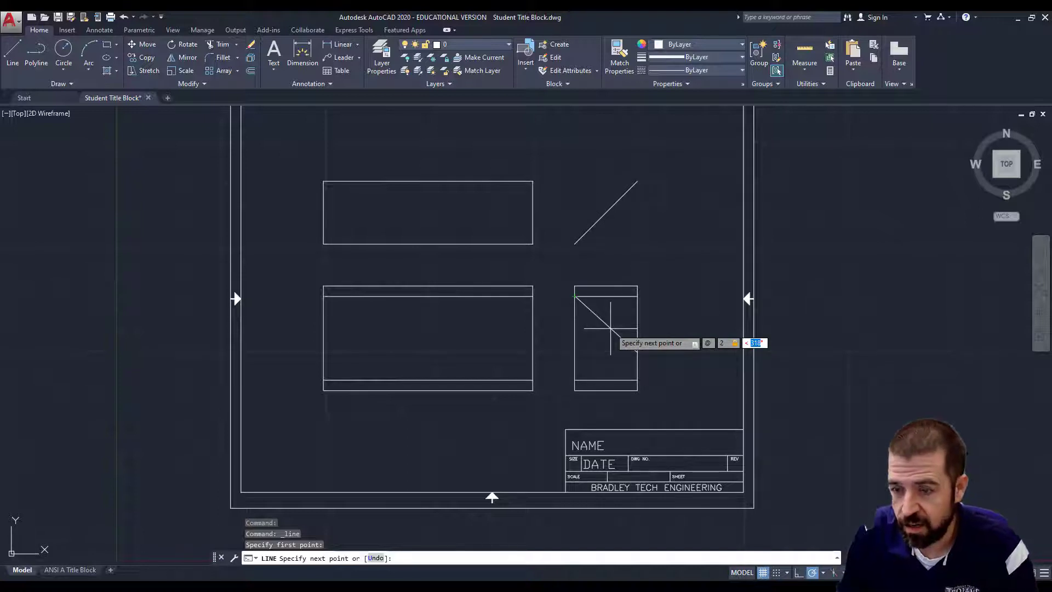
{"action": "key", "text": "XF86Calculator"}
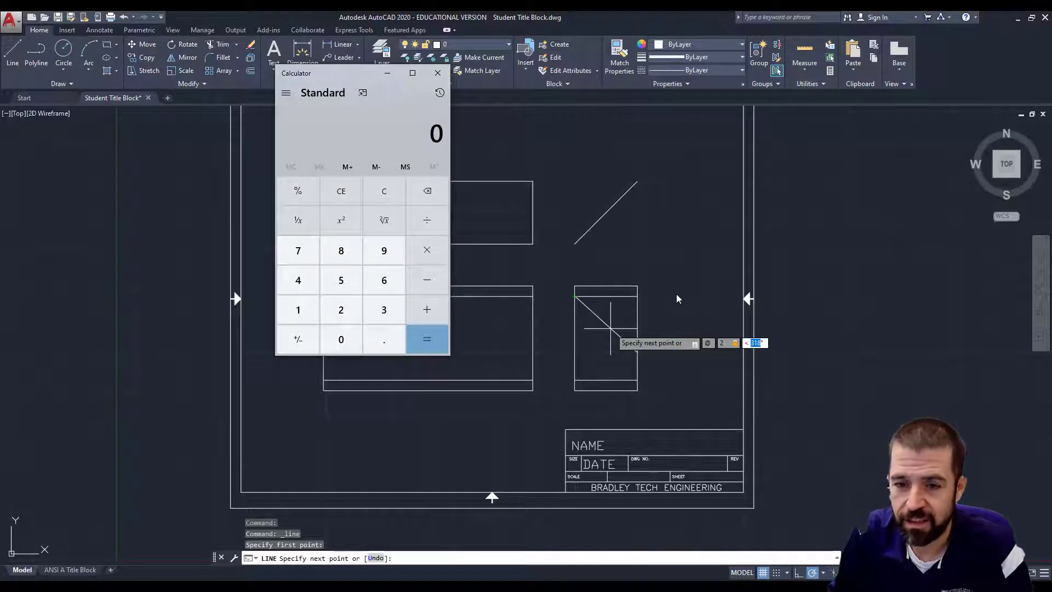
Calculate 360 − 30 = 330 in Calculator, then minimize it.
{"action": "left_click", "coordinate": [384, 310]}
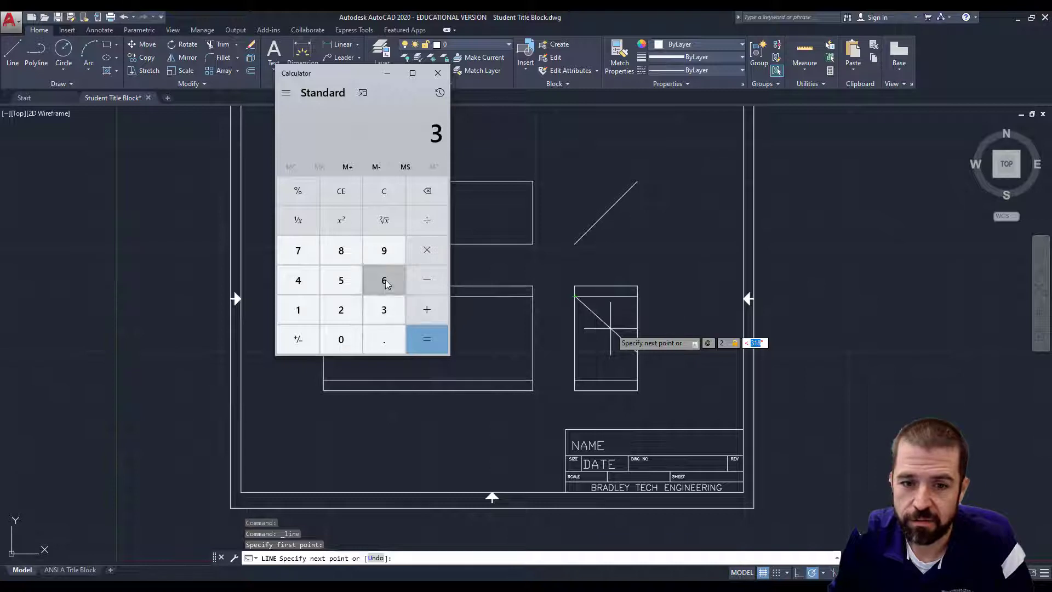
{"action": "left_click", "coordinate": [384, 280]}
{"action": "left_click", "coordinate": [340, 343]}
{"action": "left_click", "coordinate": [427, 280]}
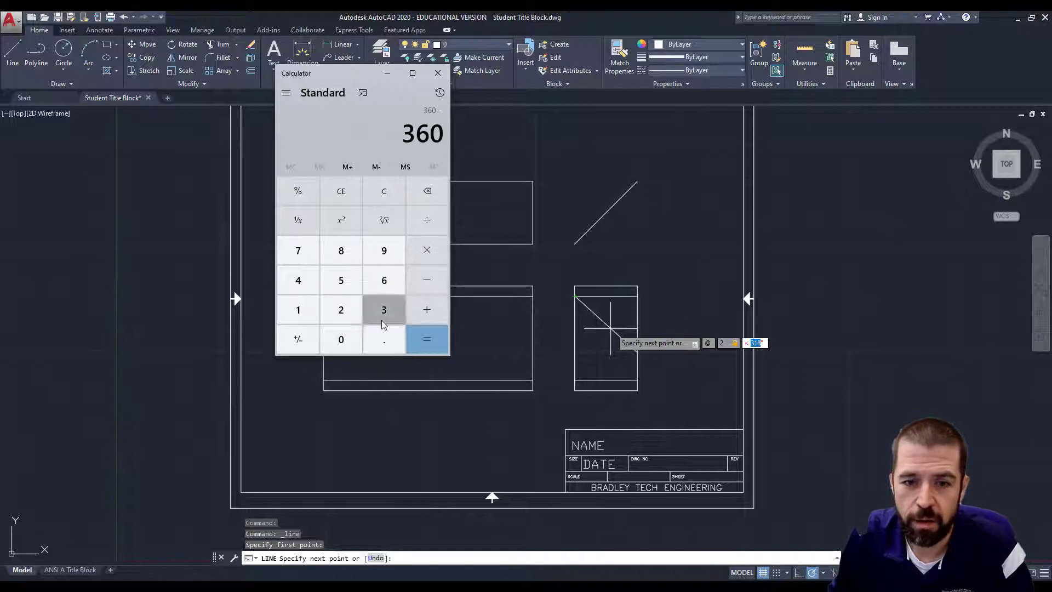
{"action": "left_click", "coordinate": [384, 310]}
{"action": "left_click", "coordinate": [348, 343]}
{"action": "left_click", "coordinate": [427, 340]}
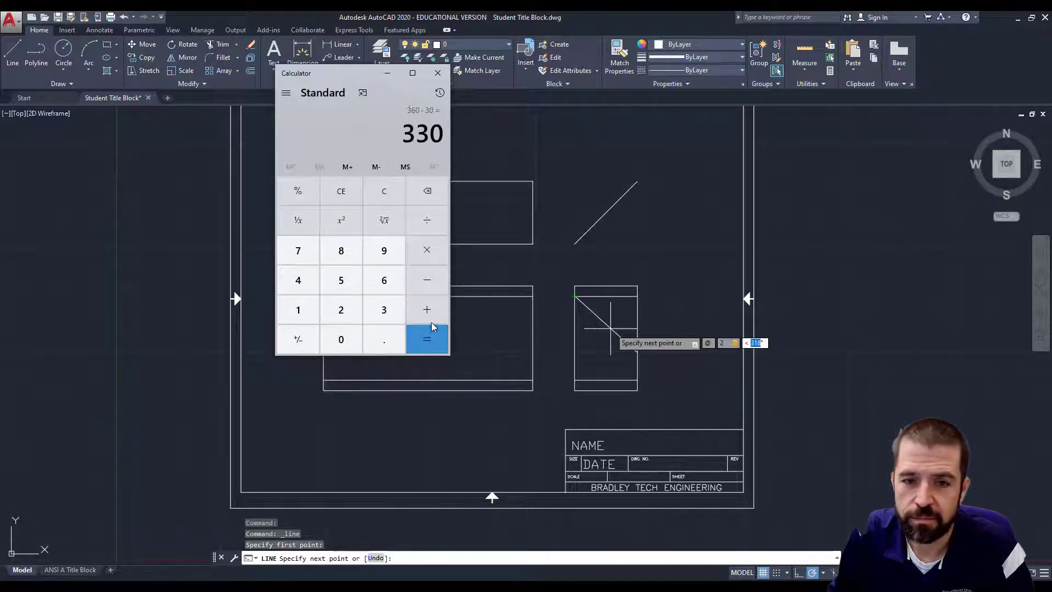
{"action": "left_click", "coordinate": [387, 73]}
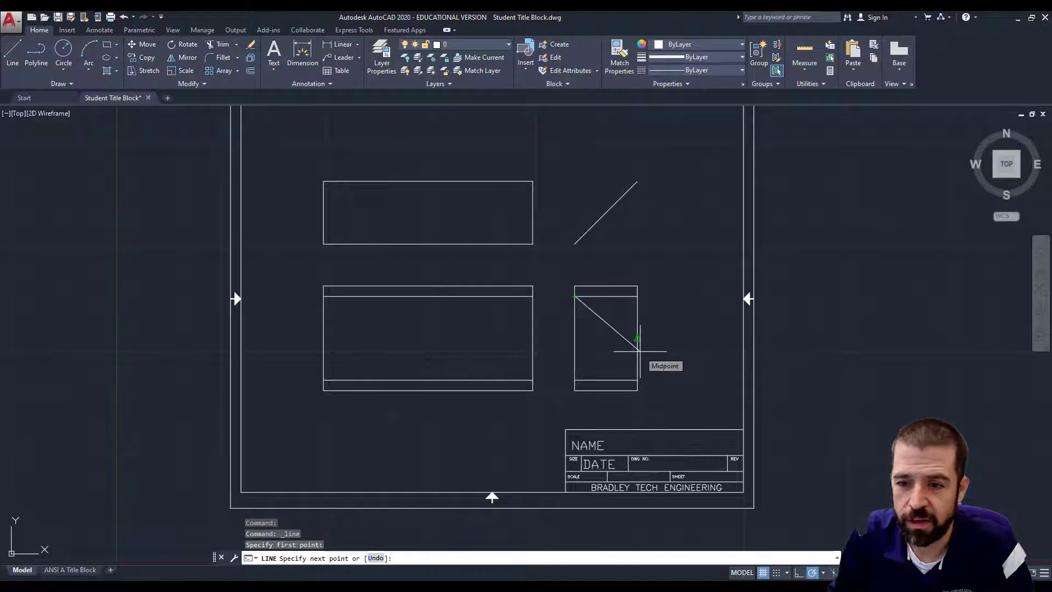
Finish the upper notch line at 2 units and 330 degrees.
{"action": "type", "text": "2"}
{"action": "key", "text": "Tab"}
{"action": "type", "text": "33"}
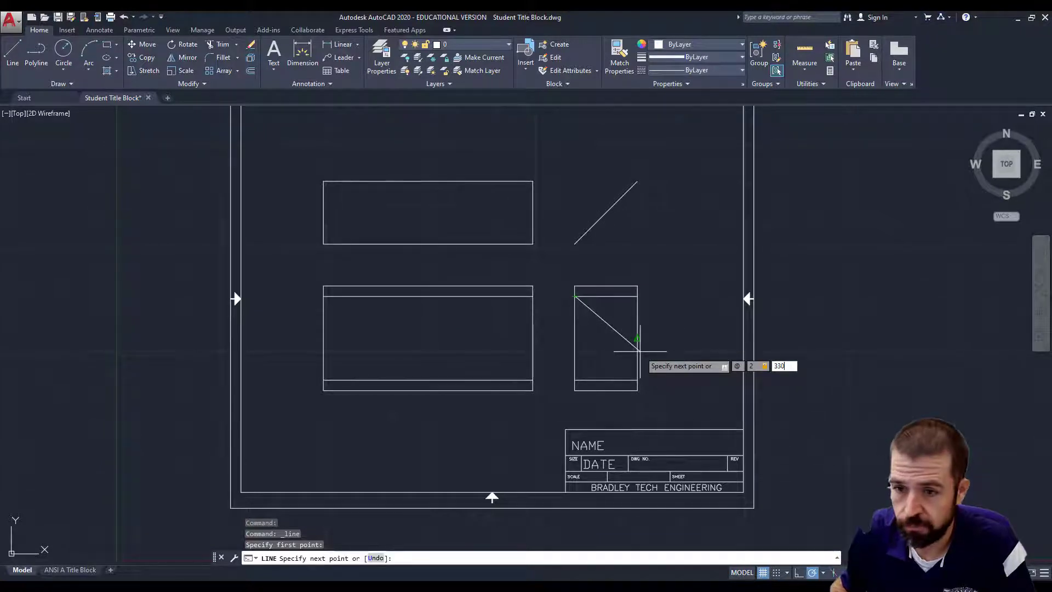
{"action": "key", "text": "Return"}
{"action": "key", "text": "Escape"}
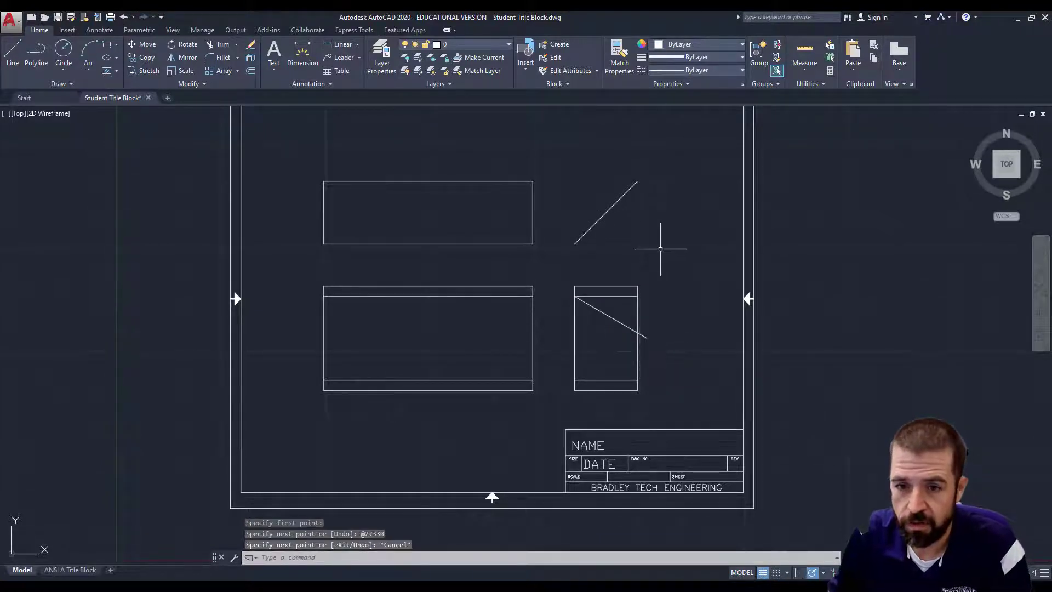
Draw a 2-unit line at 30 degrees from the side view's lower-left inner corner, then view the worksheet.
{"action": "left_click", "coordinate": [13, 55]}
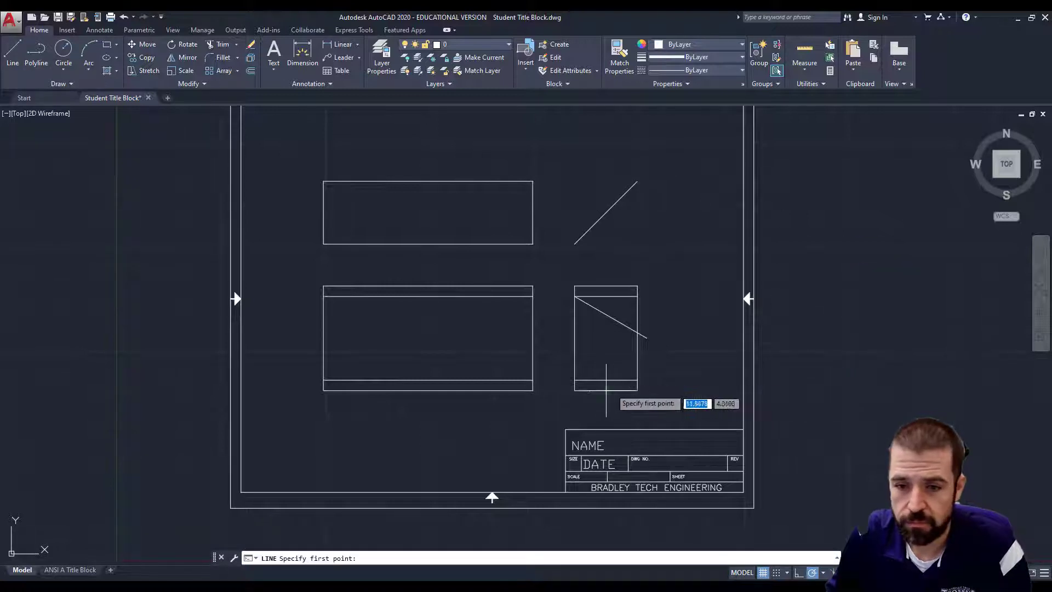
{"action": "left_click", "coordinate": [575, 379]}
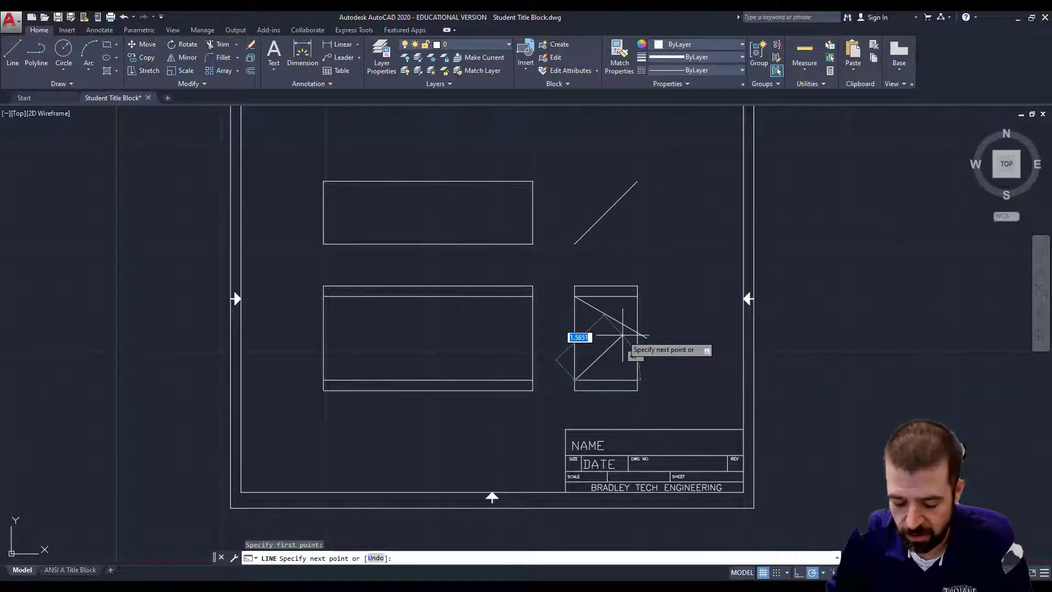
{"action": "type", "text": "@2"}
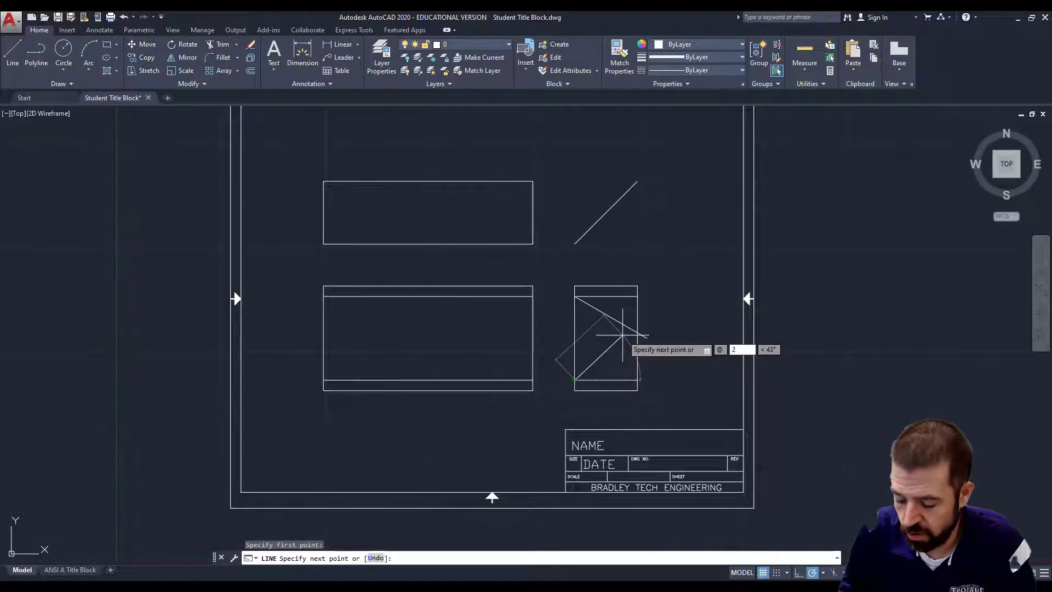
{"action": "key", "text": "Tab"}
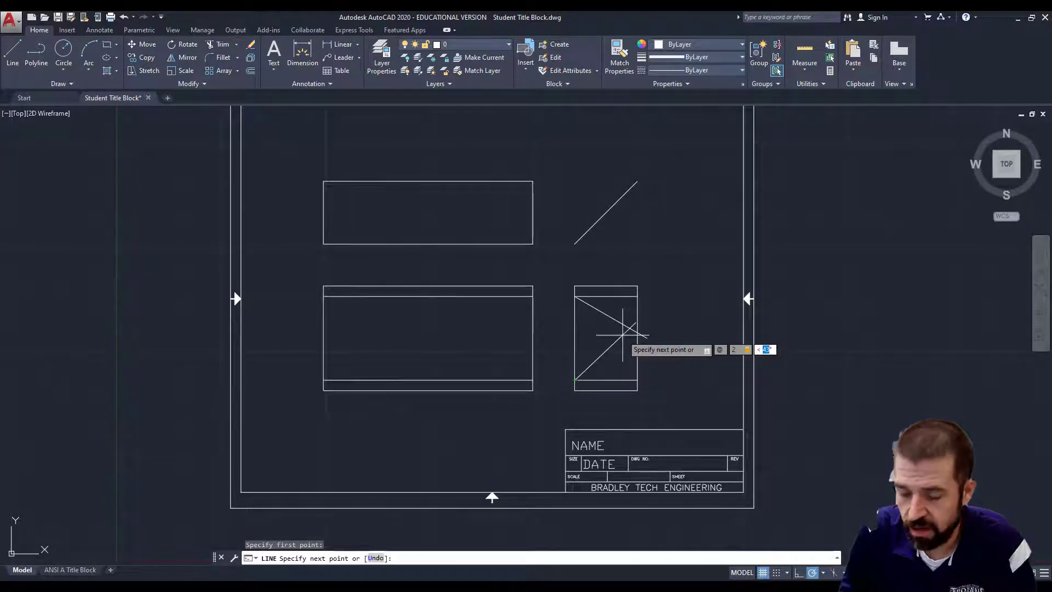
{"action": "type", "text": "30"}
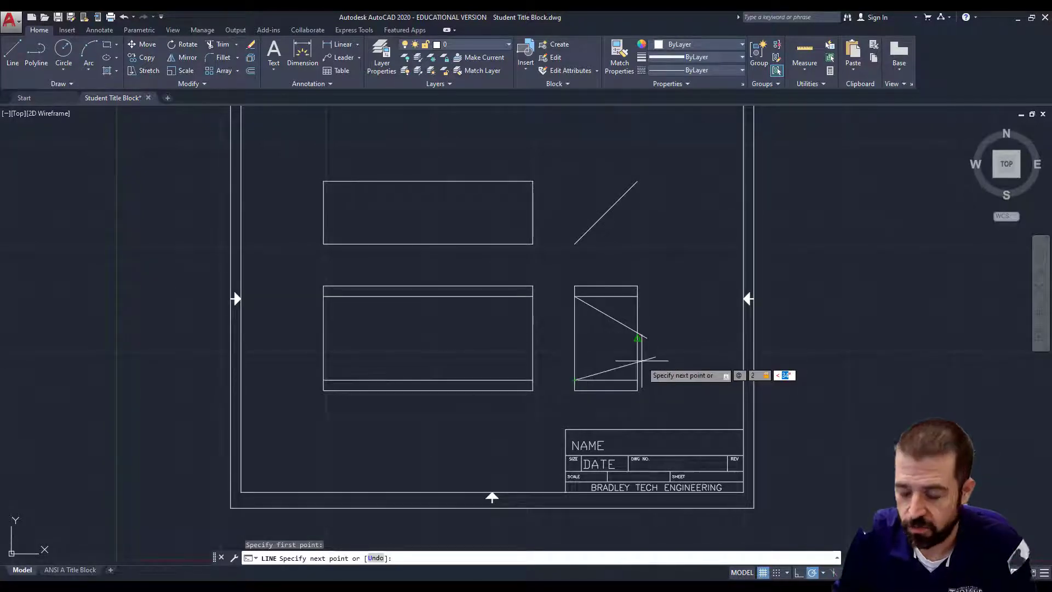
{"action": "key", "text": "Return"}
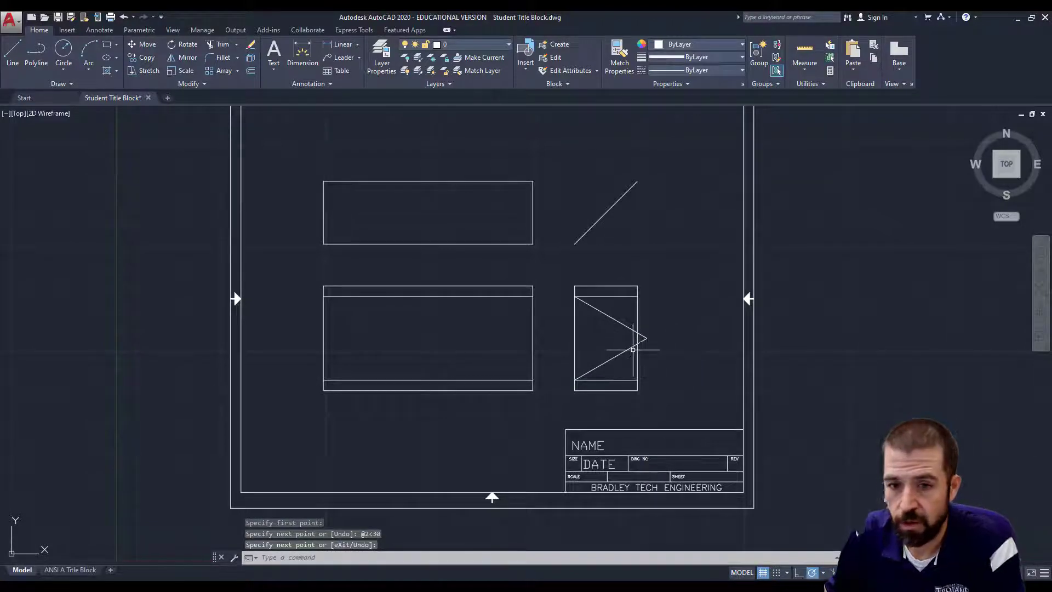
{"action": "left_click", "coordinate": [582, 586]}
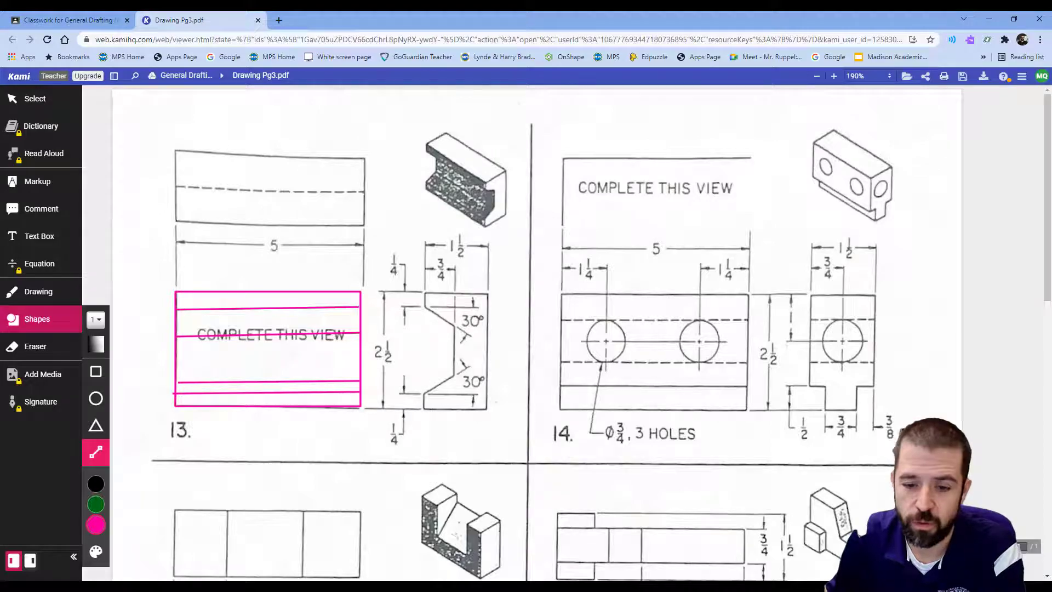
Bring AutoCAD back from the taskbar and start the Offset command.
{"action": "mouse_move", "coordinate": [472, 585]}
{"action": "left_click", "coordinate": [472, 540]}
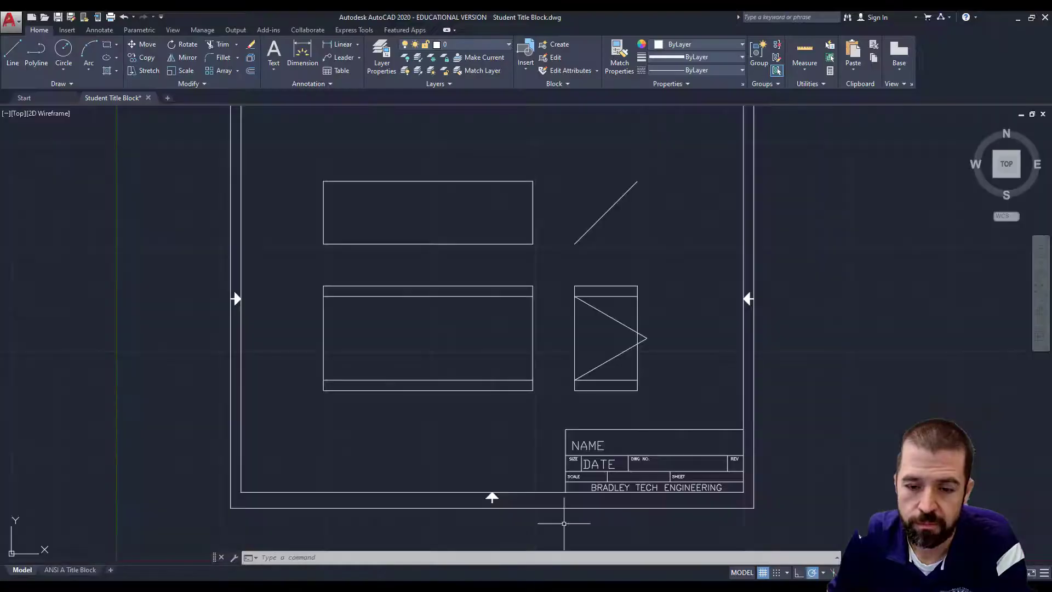
{"action": "left_click", "coordinate": [250, 71]}
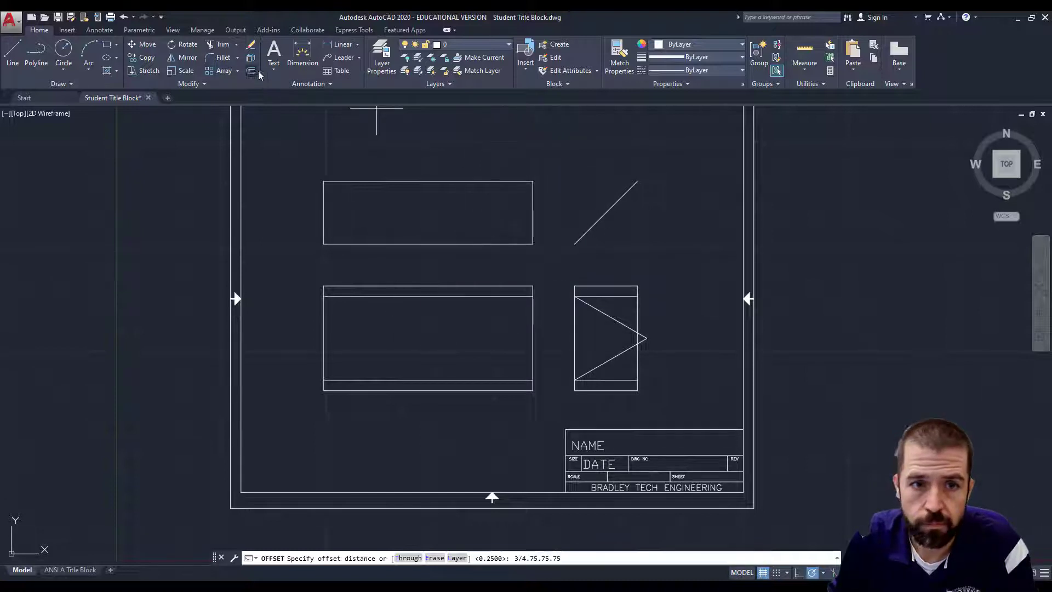
Offset the side view's left edge and the top view's bottom edge 0.75 inward.
{"action": "type", "text": "."}
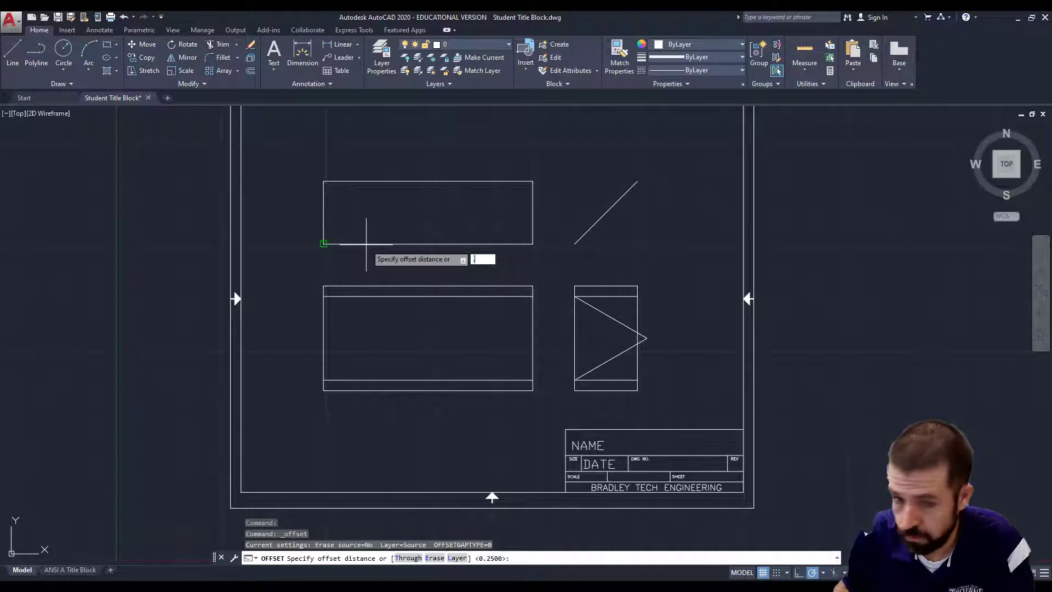
{"action": "type", "text": "75"}
{"action": "key", "text": "Return"}
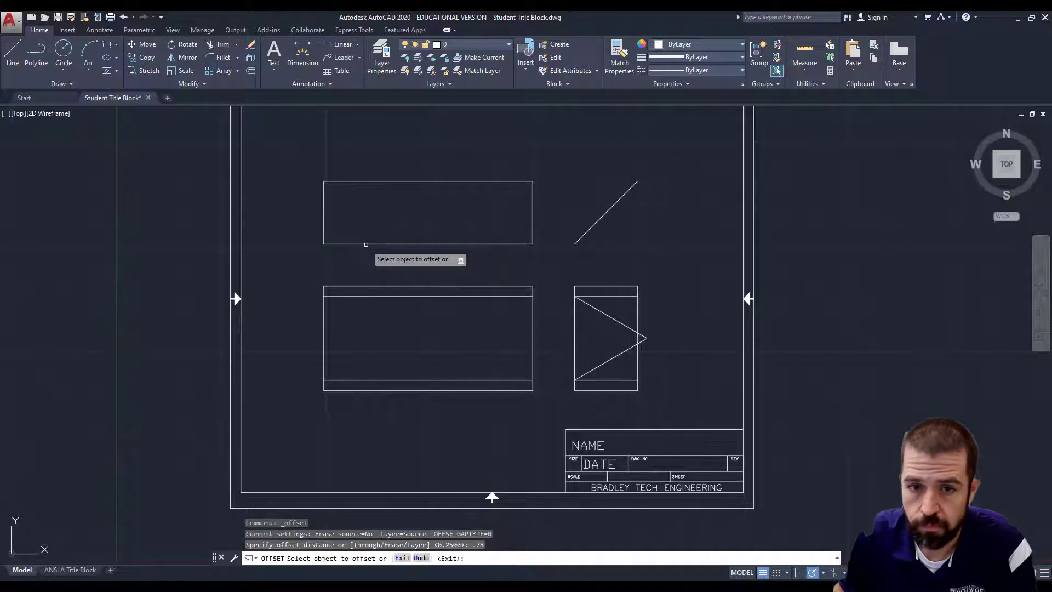
{"action": "left_click", "coordinate": [577, 327]}
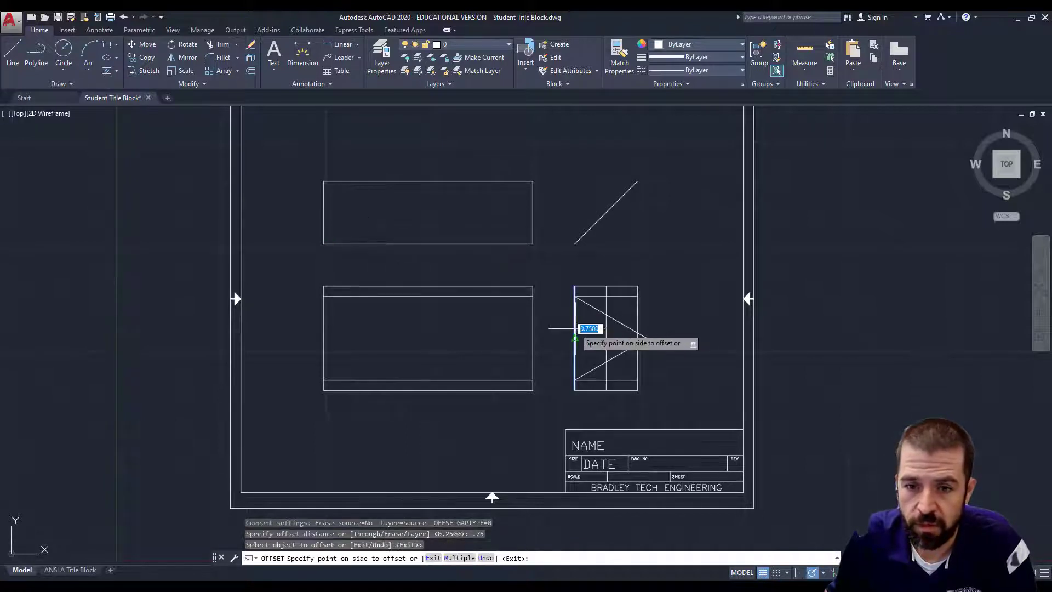
{"action": "left_click", "coordinate": [669, 347]}
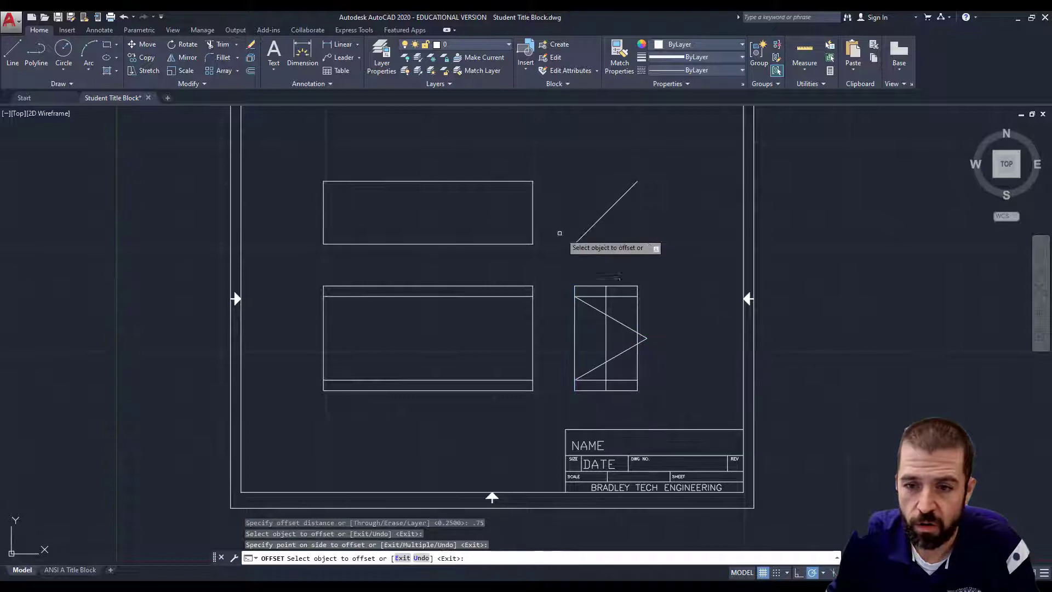
{"action": "left_click", "coordinate": [503, 243]}
{"action": "left_click", "coordinate": [493, 206]}
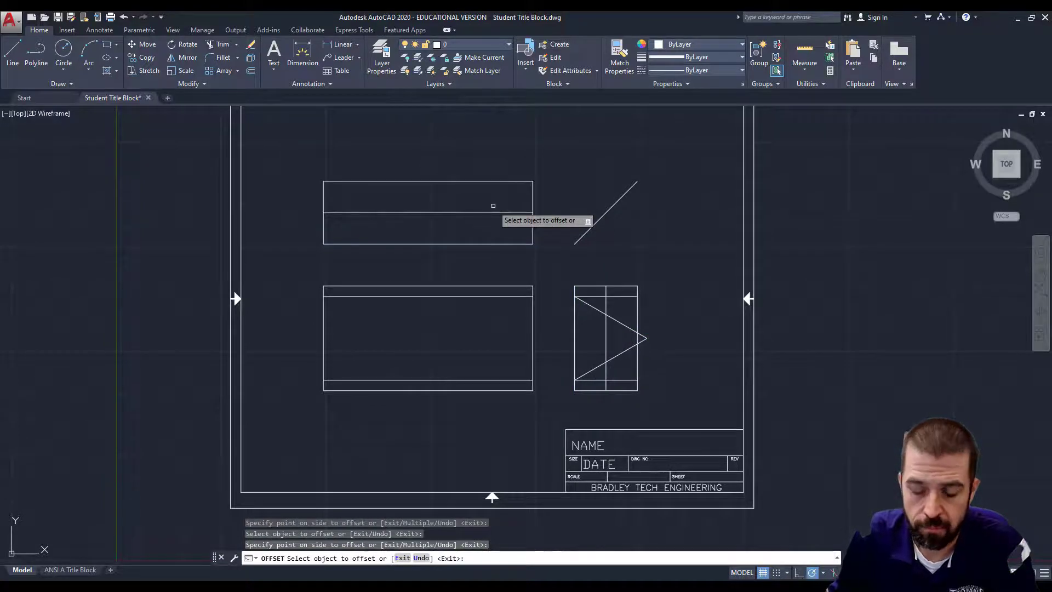
{"action": "key", "text": "Escape"}
{"action": "left_click", "coordinate": [494, 211]}
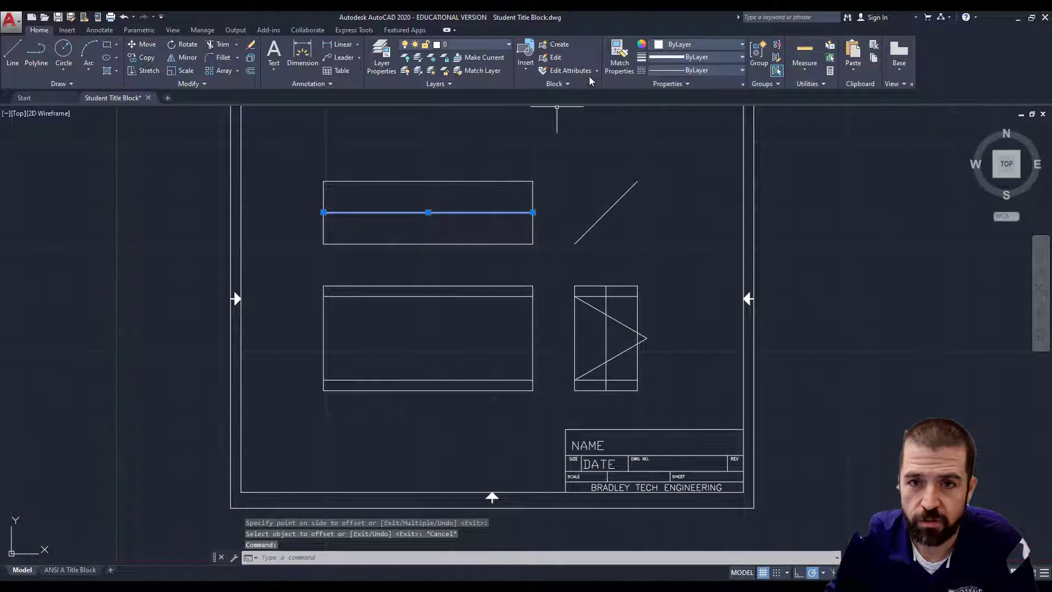
Move the top view's new inner line onto the HIDDEN layer, then compare with worksheet problem 13.
{"action": "left_click", "coordinate": [507, 46]}
{"action": "left_click", "coordinate": [495, 109]}
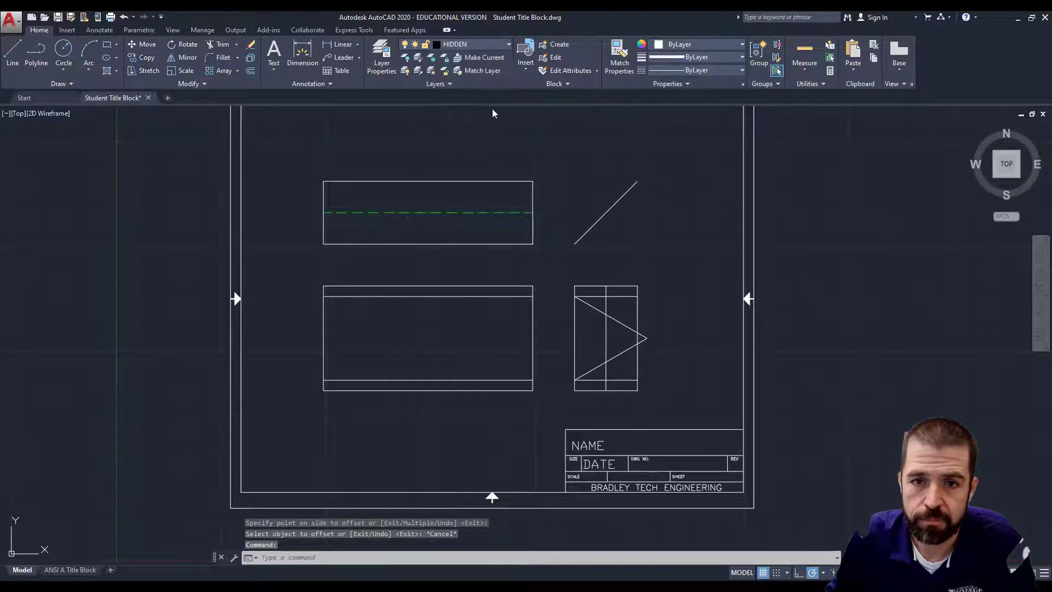
{"action": "key", "text": "Escape"}
{"action": "left_click", "coordinate": [419, 587]}
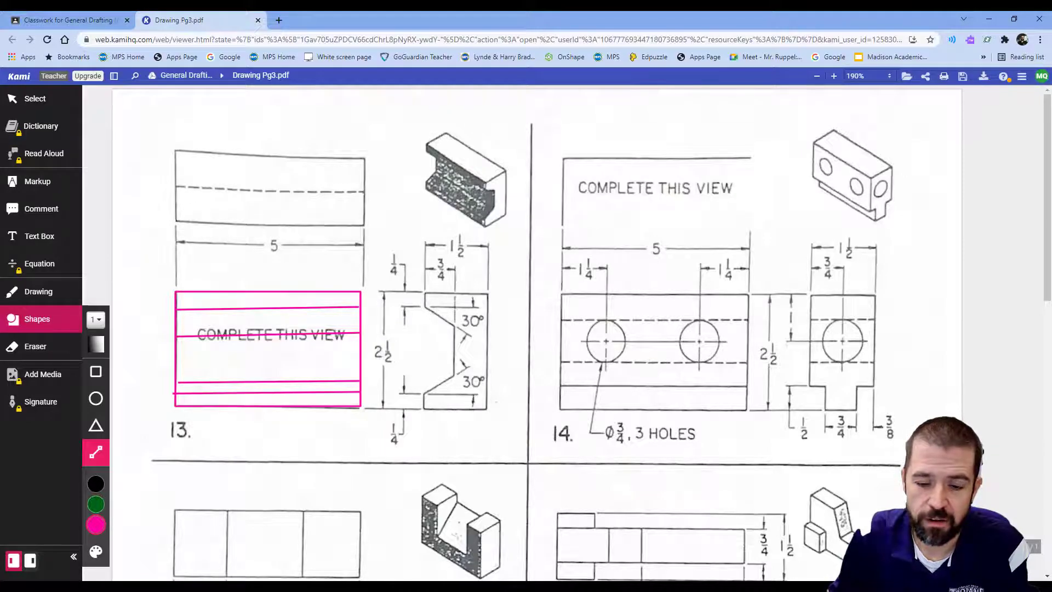
{"action": "left_click", "coordinate": [420, 587]}
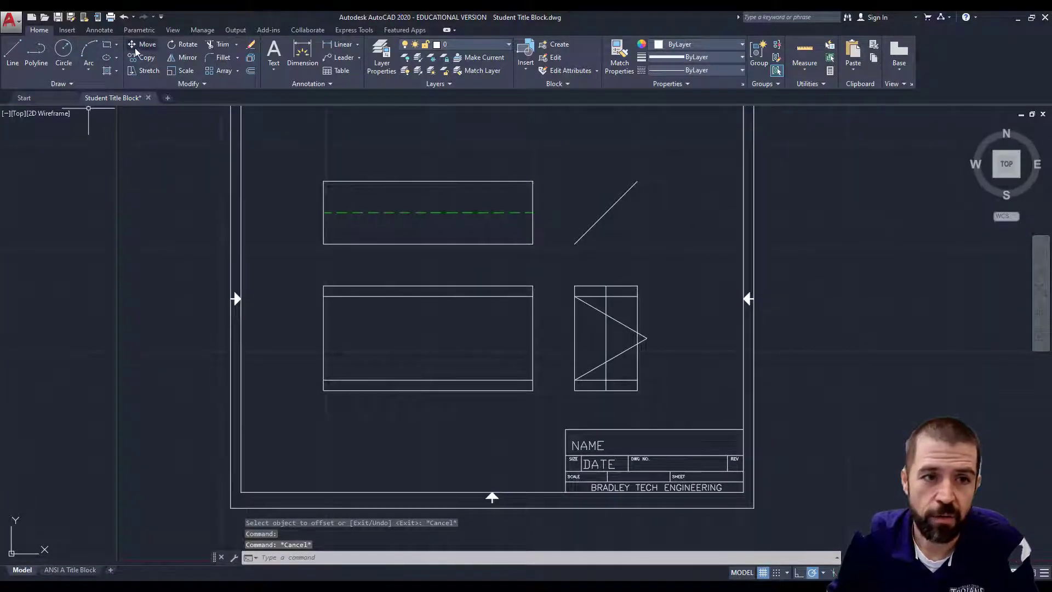
Trim the two diagonals and the inner vertical line out of the side view.
{"action": "left_click", "coordinate": [218, 43]}
{"action": "left_click", "coordinate": [562, 259]}
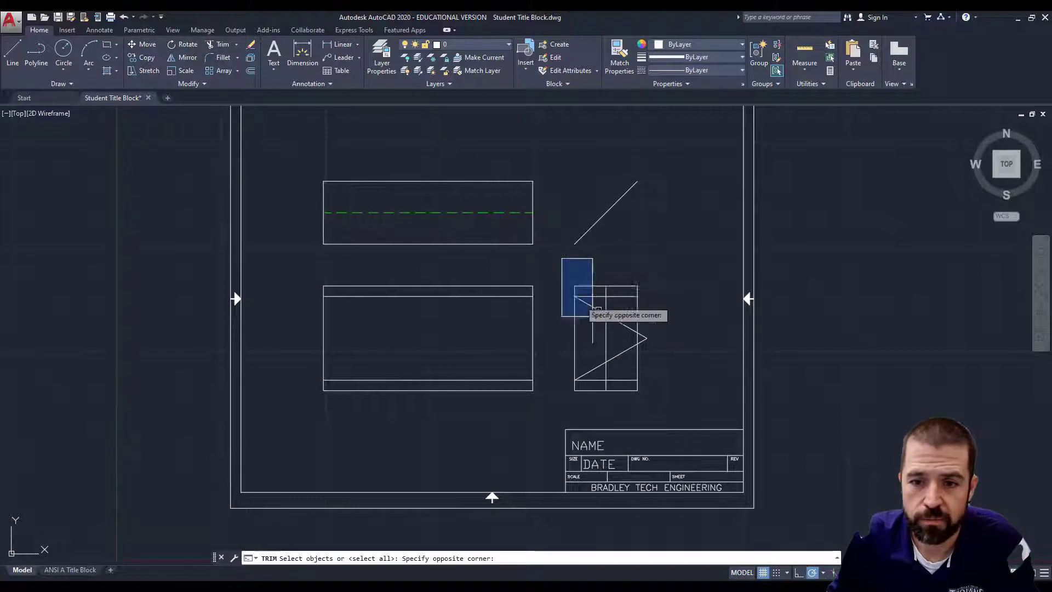
{"action": "left_click", "coordinate": [707, 401]}
{"action": "key", "text": "Return"}
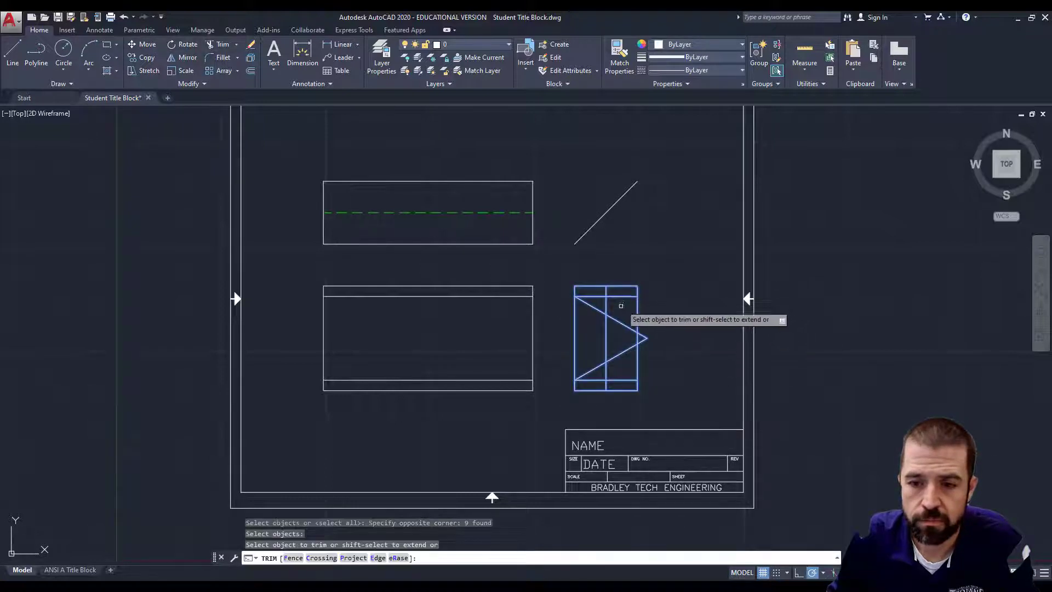
{"action": "left_click", "coordinate": [623, 321]}
{"action": "left_click", "coordinate": [625, 351]}
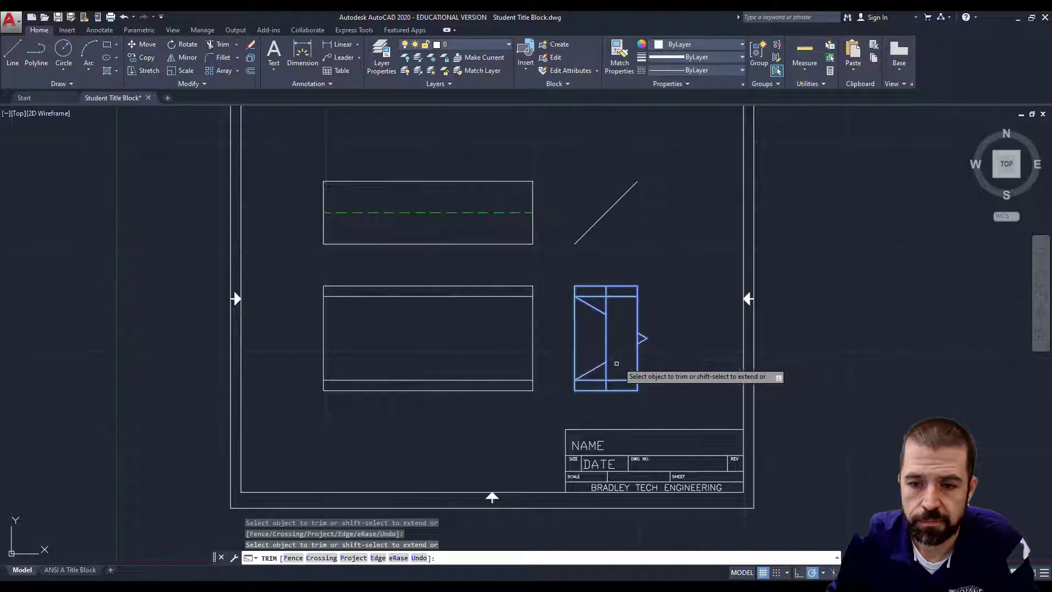
{"action": "left_click", "coordinate": [575, 359]}
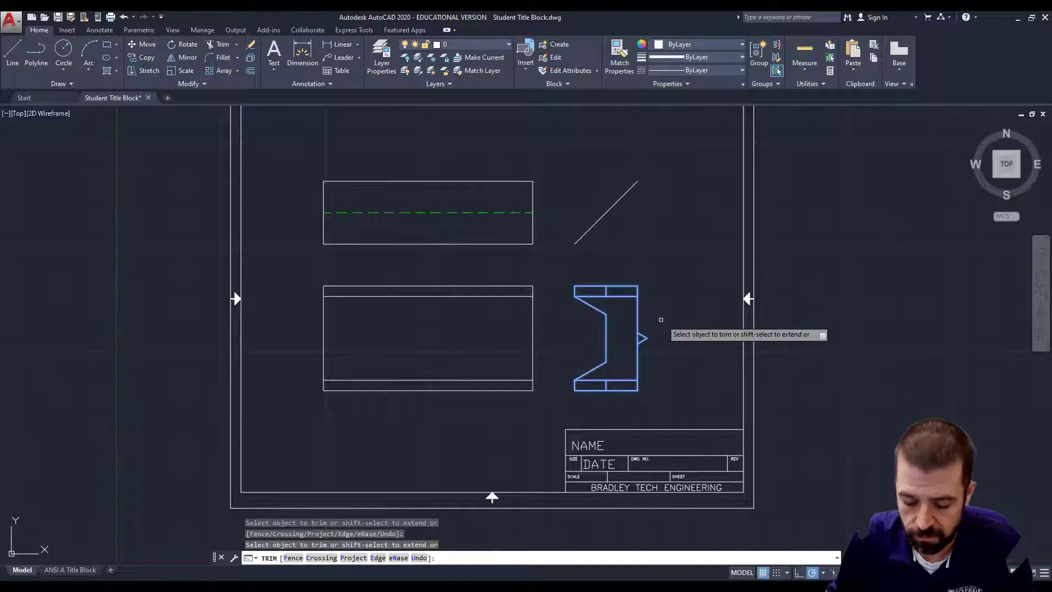
{"action": "key", "text": "Escape"}
Erase the leftover lower and upper flange lines and the stub beside the side view.
{"action": "left_click", "coordinate": [613, 385]}
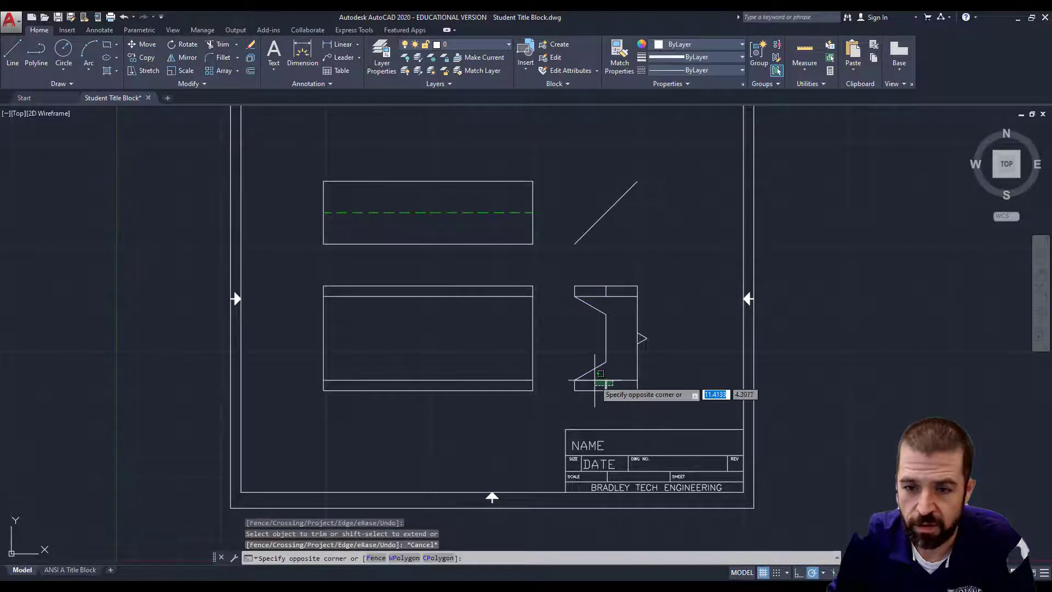
{"action": "left_click", "coordinate": [596, 377]}
{"action": "key", "text": "Delete"}
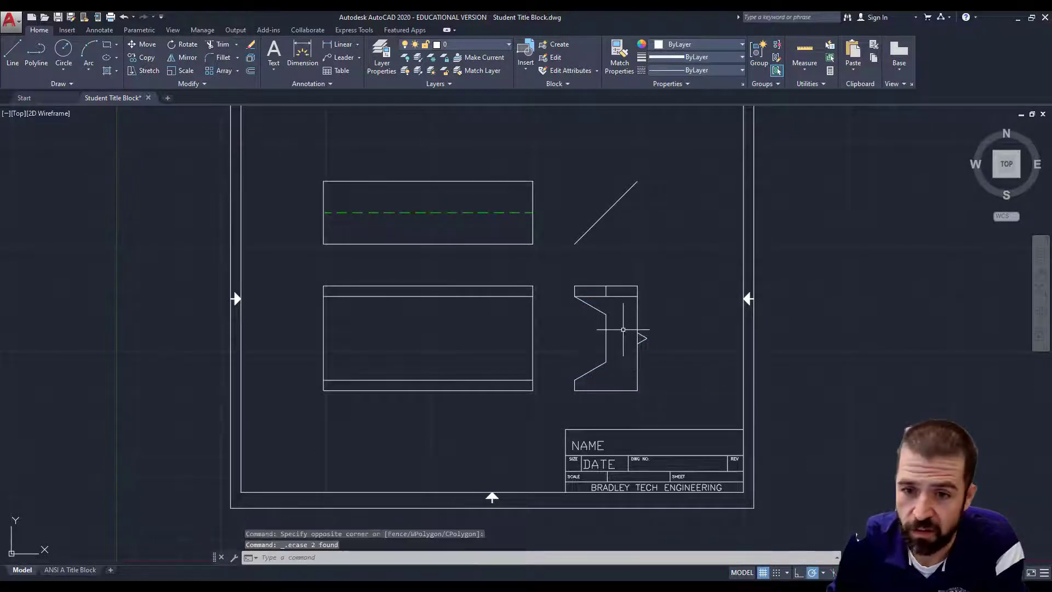
{"action": "left_click", "coordinate": [717, 307]}
{"action": "left_click", "coordinate": [607, 294]}
{"action": "key", "text": "Delete"}
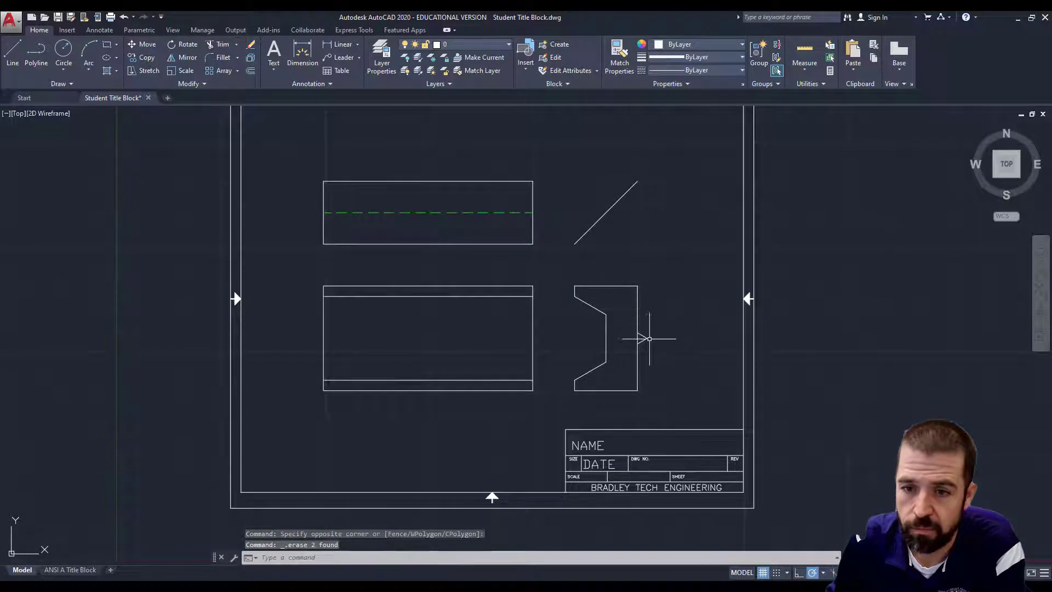
{"action": "left_click", "coordinate": [638, 339]}
{"action": "key", "text": "Delete"}
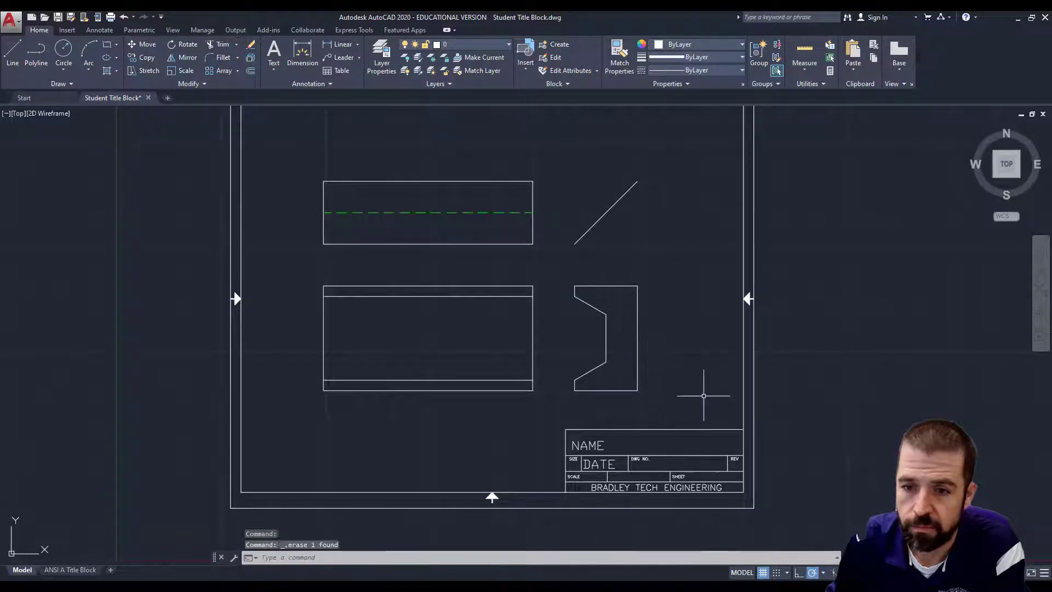
Draw horizontal lines from the notch's upper and lower corners to the front view's left edge.
{"action": "left_click", "coordinate": [4, 54]}
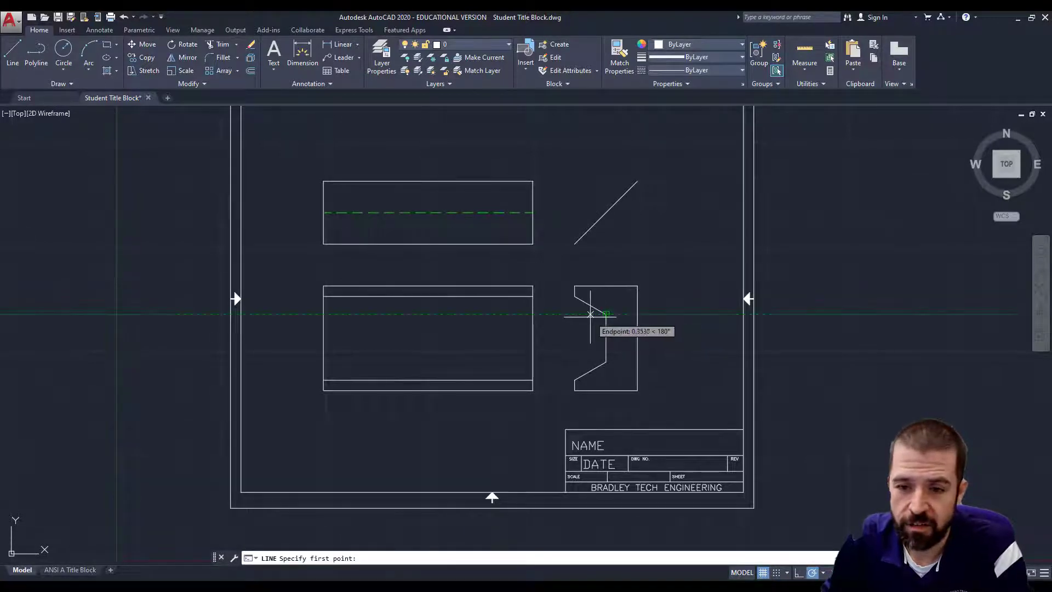
{"action": "left_click", "coordinate": [532, 314]}
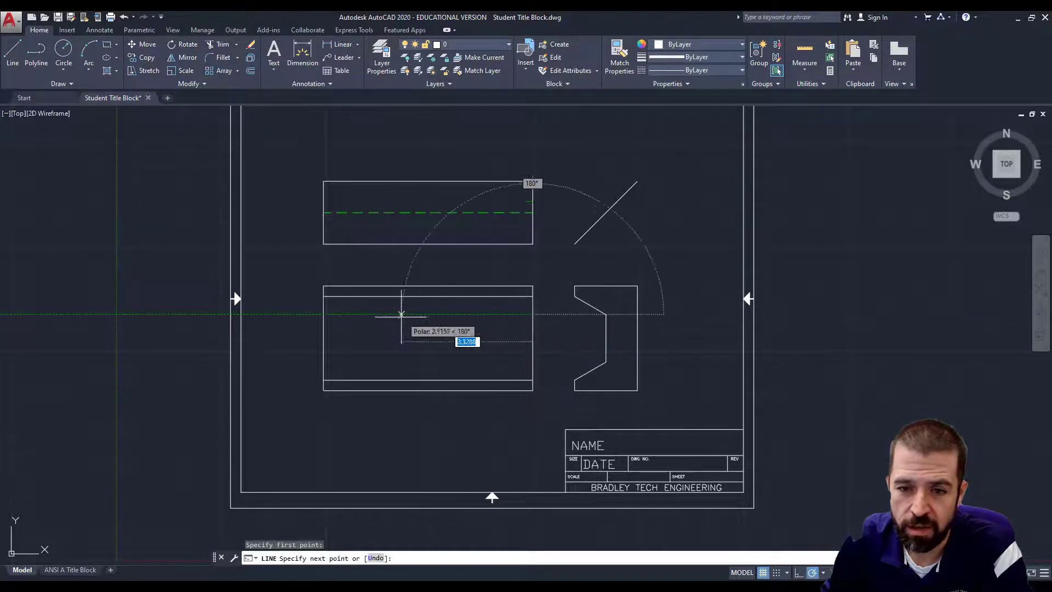
{"action": "left_click", "coordinate": [324, 315]}
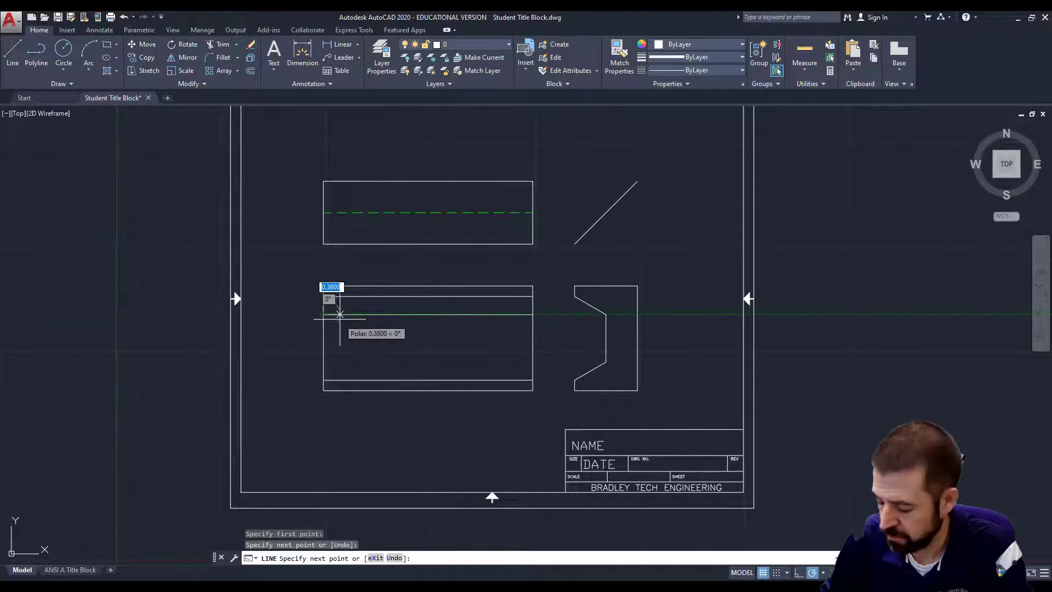
{"action": "key", "text": "Return"}
{"action": "key", "text": "Return"}
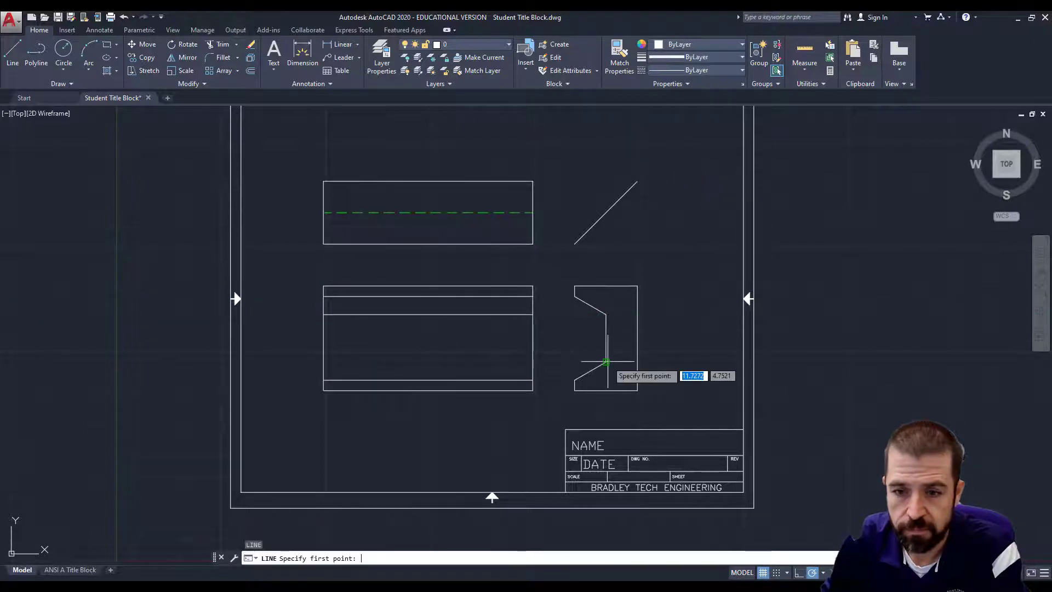
{"action": "left_click", "coordinate": [532, 361]}
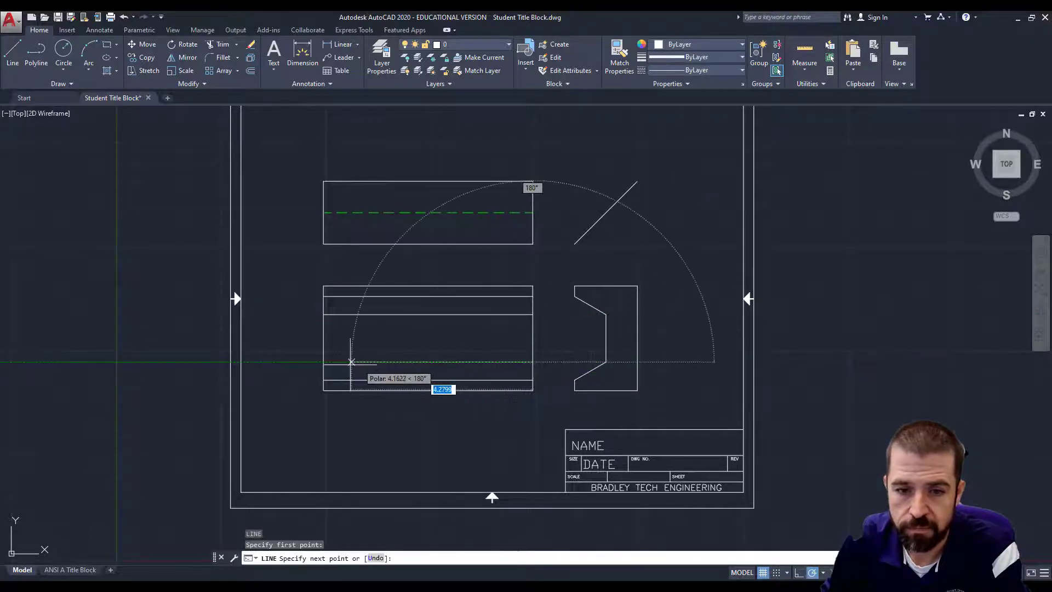
{"action": "left_click", "coordinate": [324, 362]}
{"action": "key", "text": "Return"}
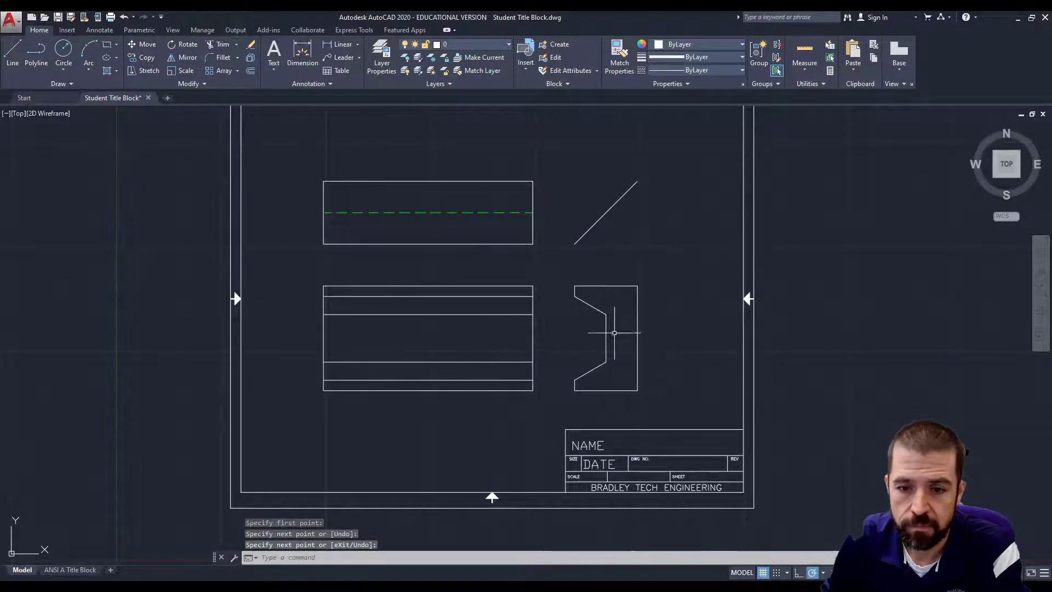
{"action": "middle_click_drag", "start_coordinate": [623, 317], "coordinate": [621, 321]}
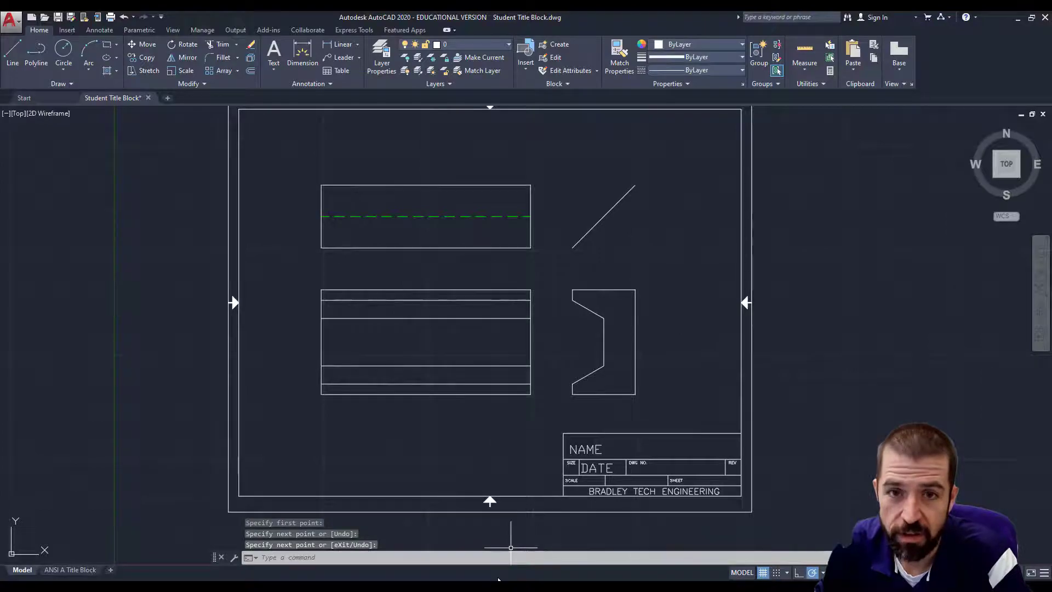
{"action": "key", "text": "alt+Tab"}
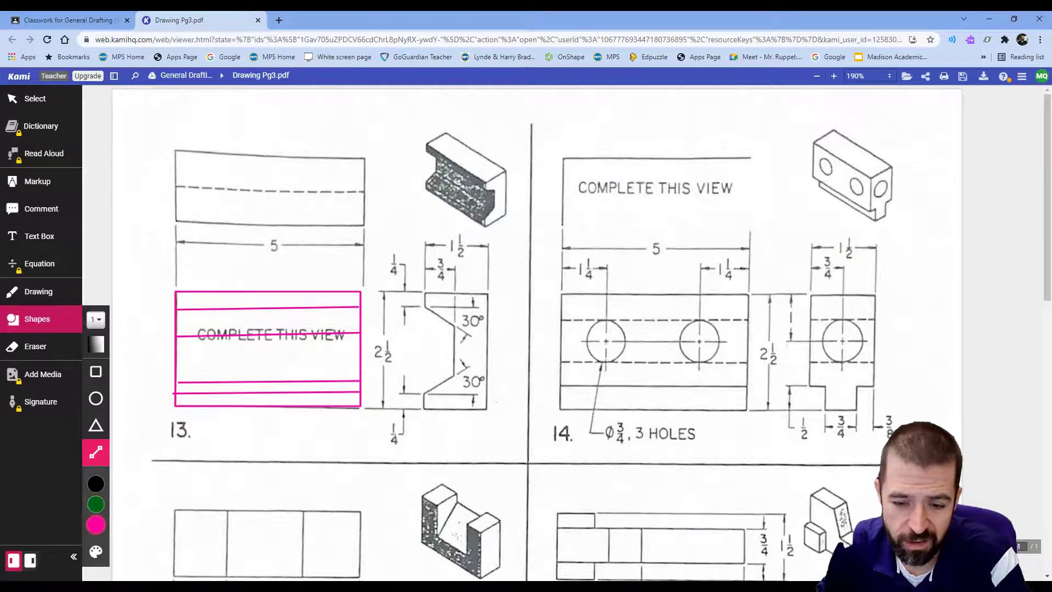
{"action": "key", "text": "alt+Tab"}
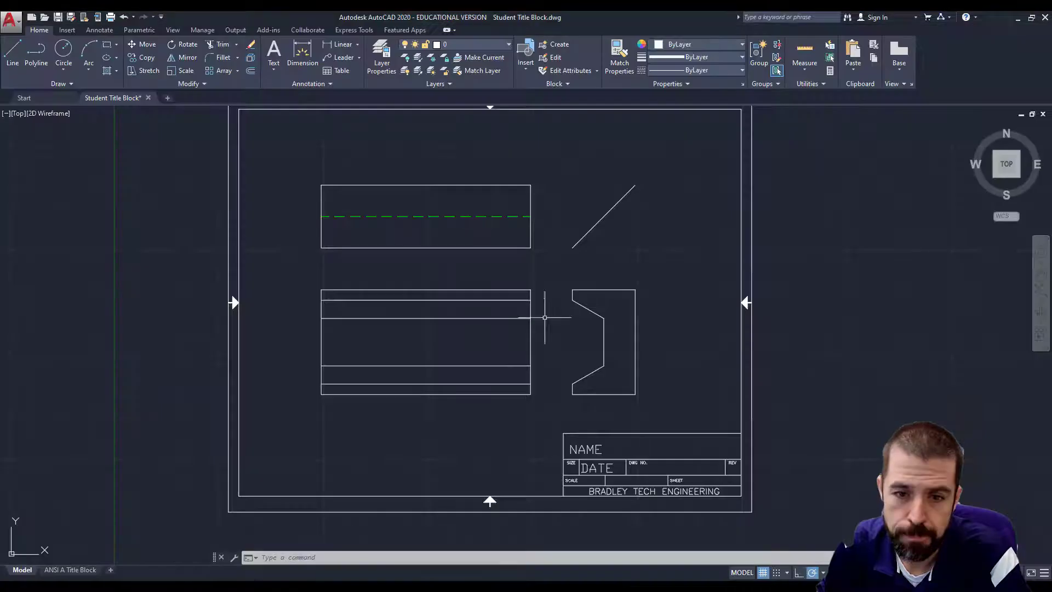
{"action": "key", "text": "alt+Tab"}
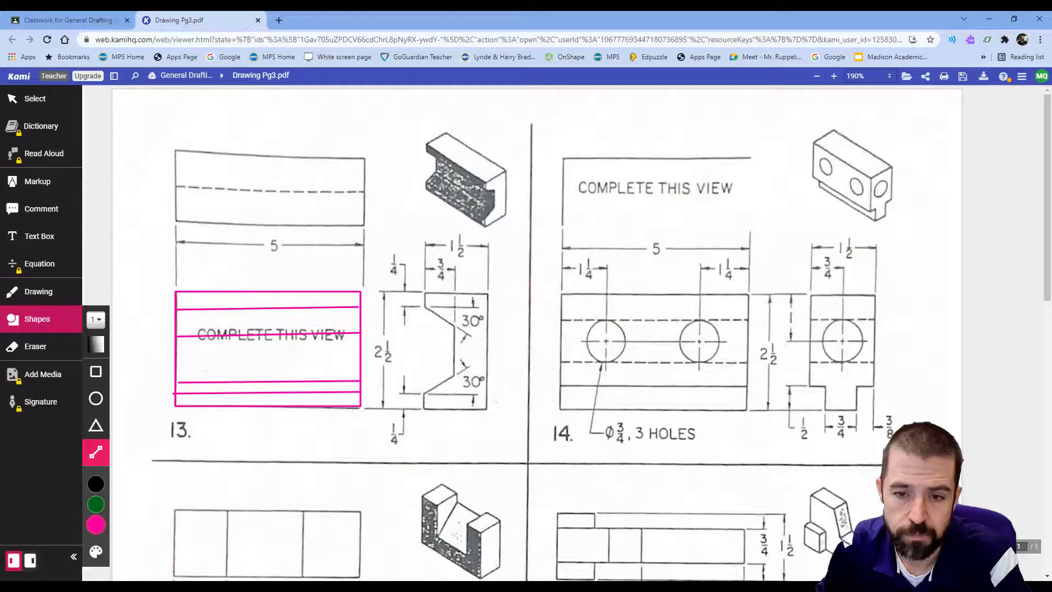
{"action": "key", "text": "alt+Tab"}
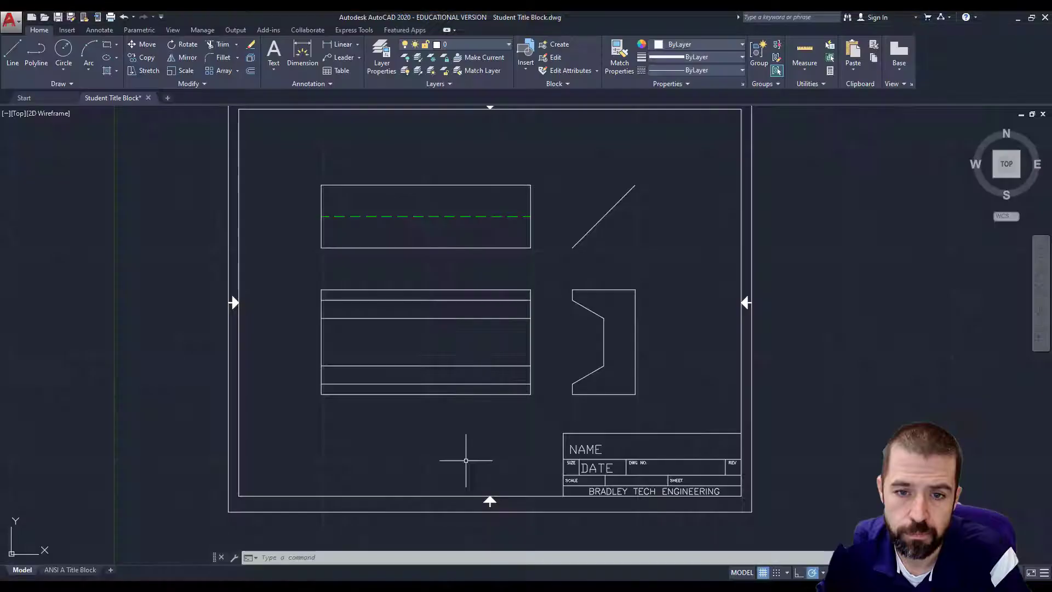
Make DIMENSION the current layer and dimension the front view's 5.00 width.
{"action": "left_click", "coordinate": [454, 46]}
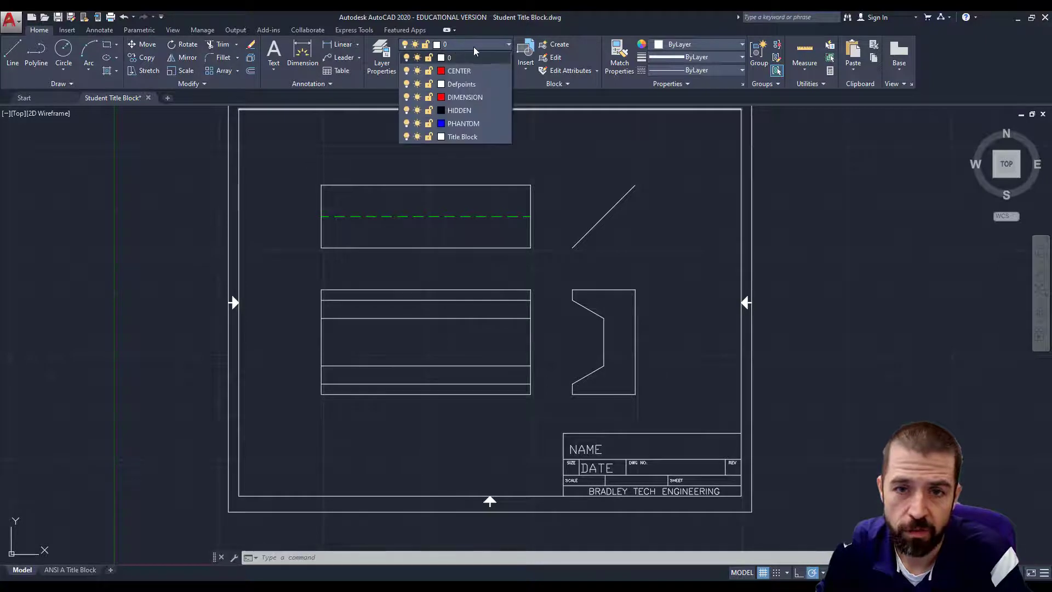
{"action": "left_click", "coordinate": [472, 100]}
{"action": "left_click", "coordinate": [348, 48]}
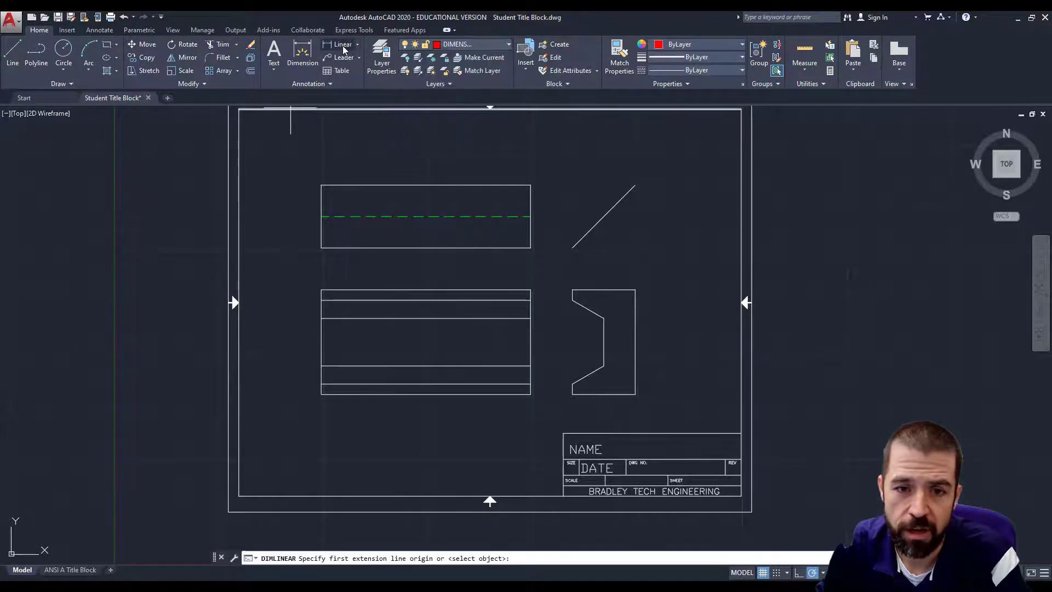
{"action": "left_click", "coordinate": [322, 290]}
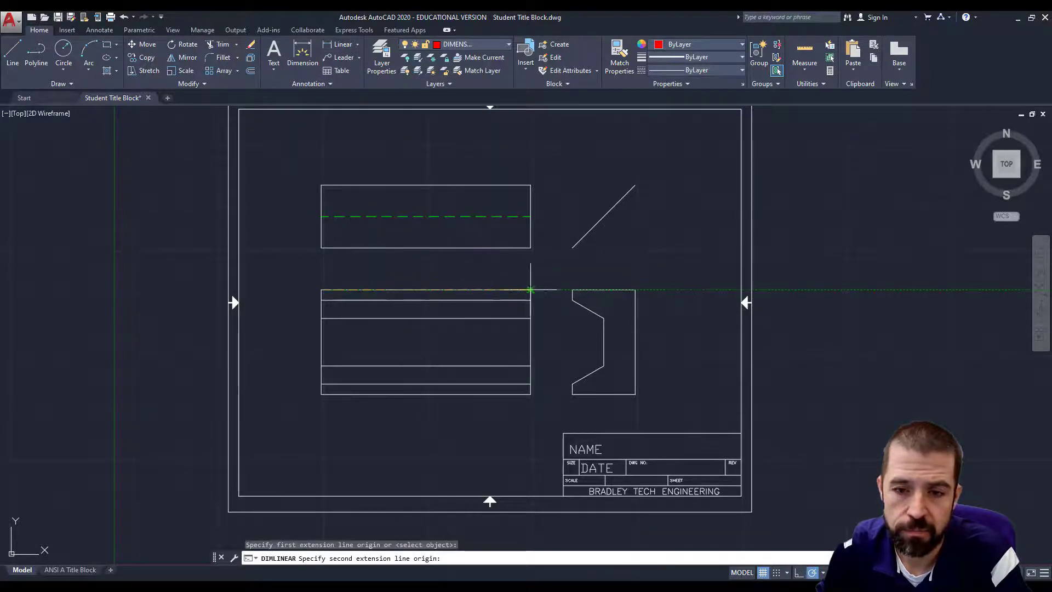
{"action": "left_click", "coordinate": [531, 290]}
{"action": "left_click", "coordinate": [510, 266]}
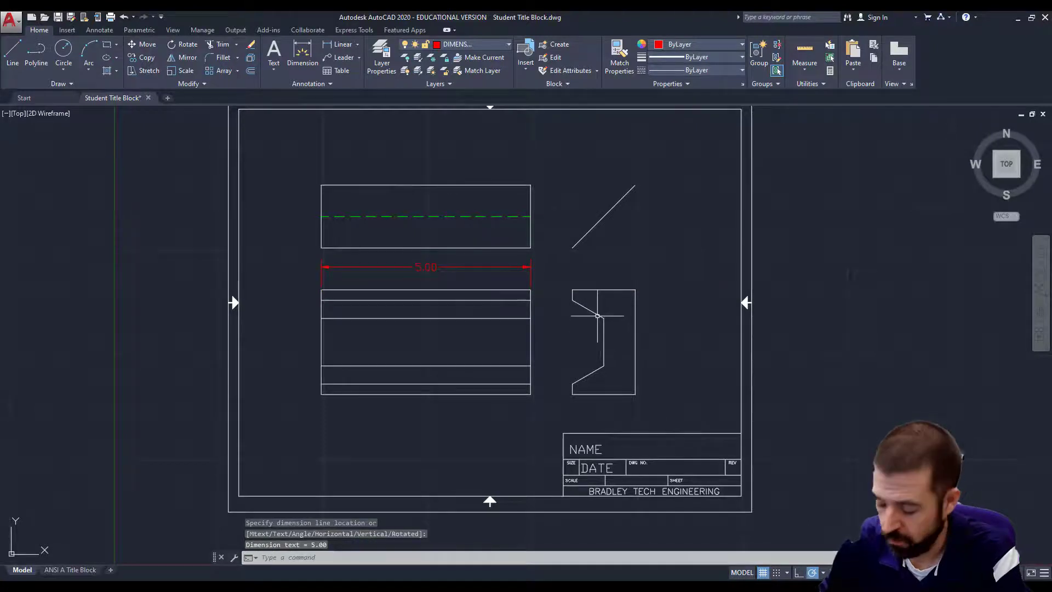
Add the upper and lower 0.25 dimensions on the side view's left edge.
{"action": "key", "text": "Return"}
{"action": "left_click", "coordinate": [572, 289]}
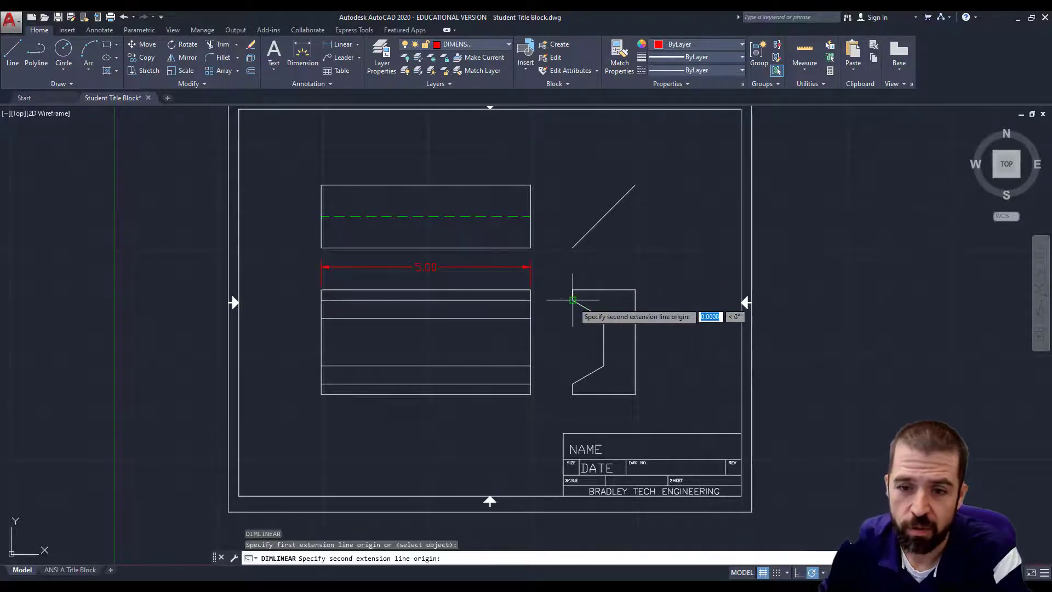
{"action": "left_click", "coordinate": [572, 300]}
{"action": "left_click", "coordinate": [555, 295]}
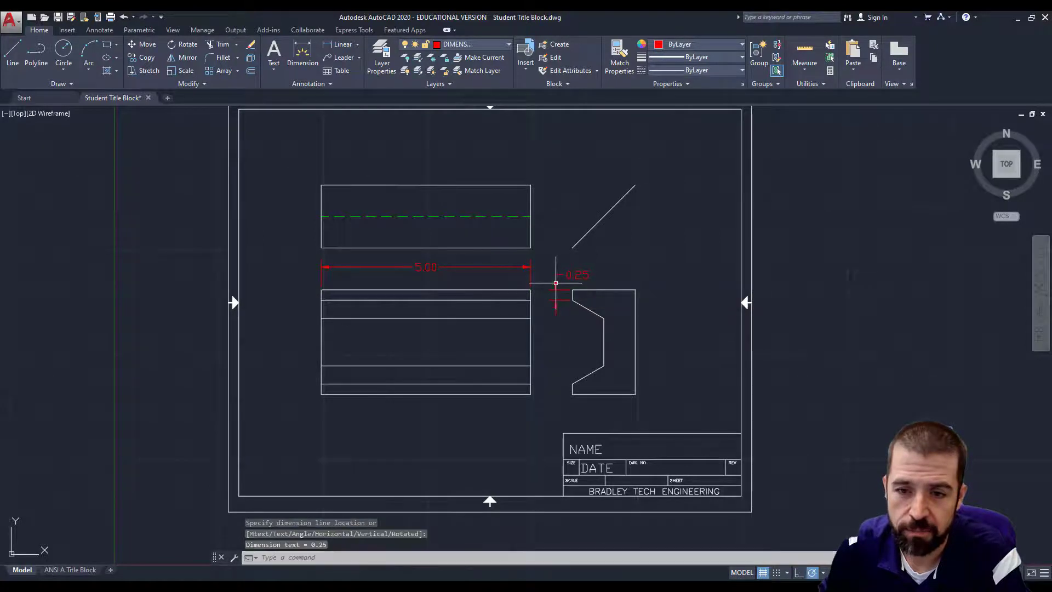
{"action": "key", "text": "Return"}
{"action": "left_click", "coordinate": [572, 383]}
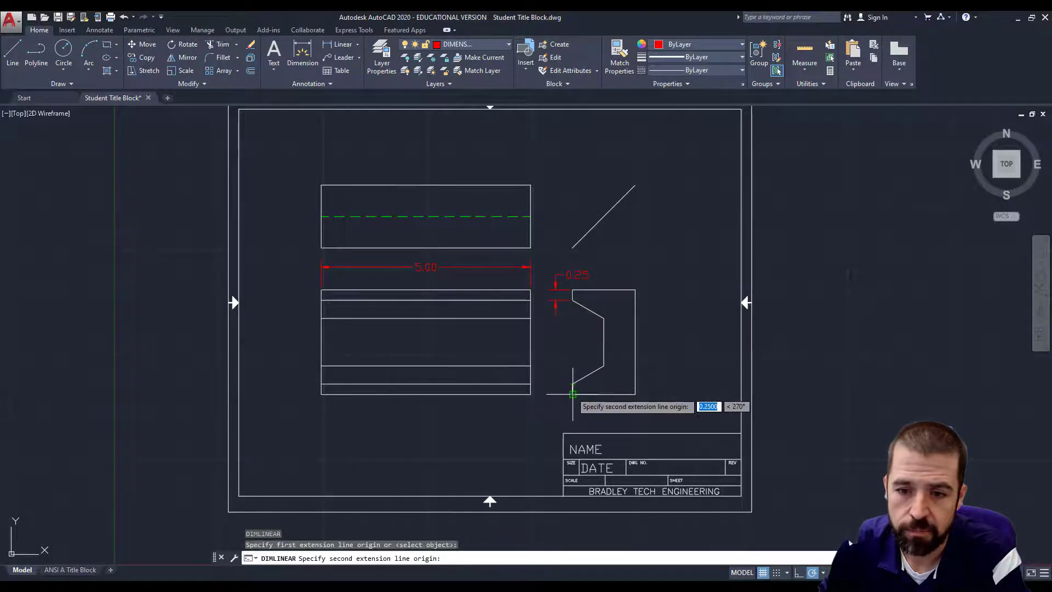
{"action": "left_click", "coordinate": [573, 394]}
{"action": "left_click", "coordinate": [560, 408]}
Dimension the side view's 1.50 top width and 0.75 notch depth above it.
{"action": "key", "text": "Return"}
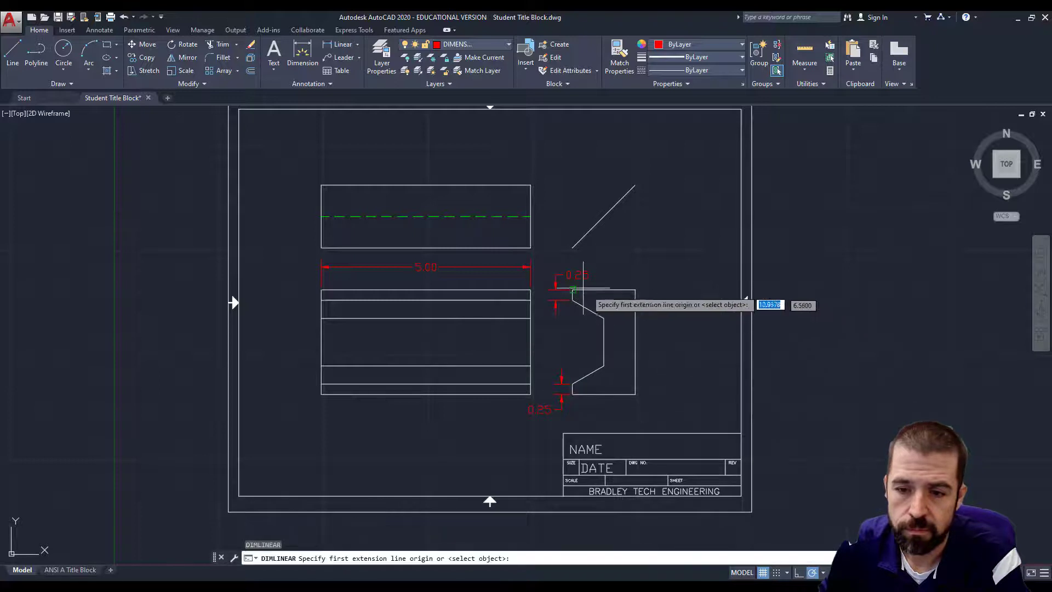
{"action": "left_click", "coordinate": [572, 290]}
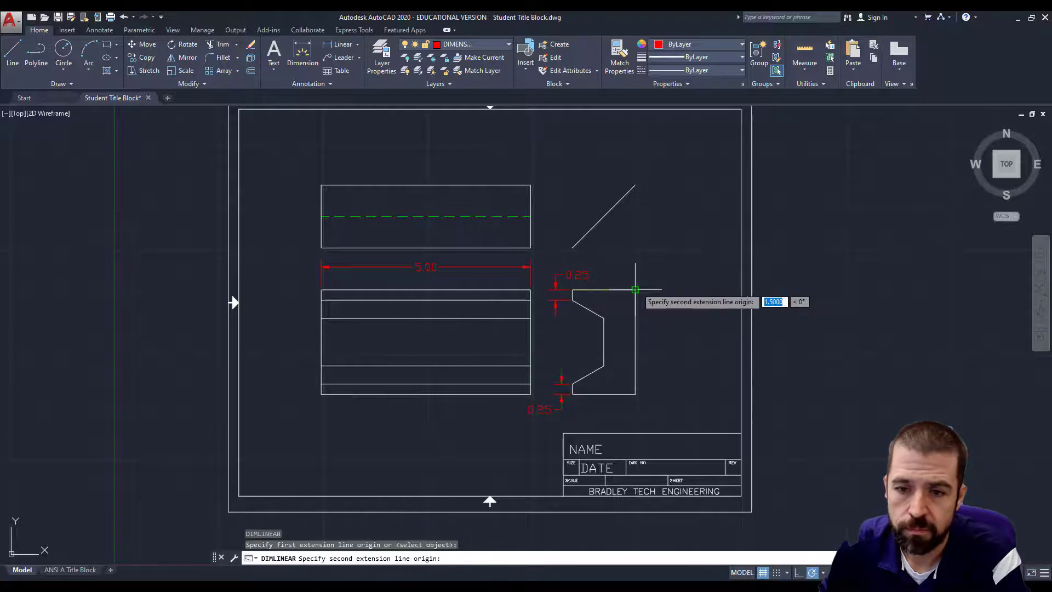
{"action": "left_click", "coordinate": [635, 290]}
{"action": "left_click", "coordinate": [629, 249]}
{"action": "key", "text": "Return"}
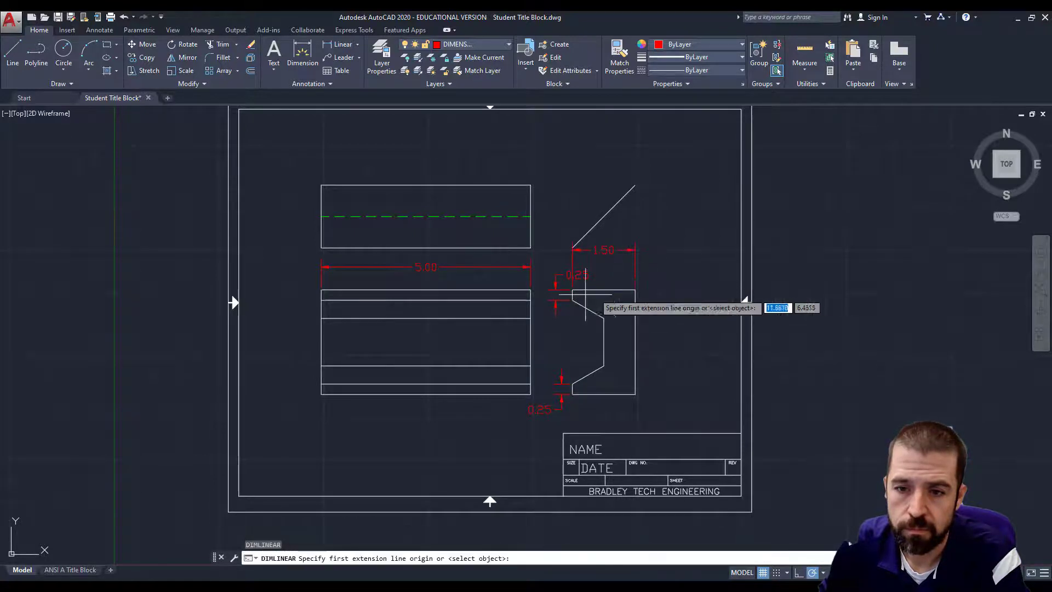
{"action": "left_click", "coordinate": [572, 290]}
{"action": "left_click", "coordinate": [604, 317]}
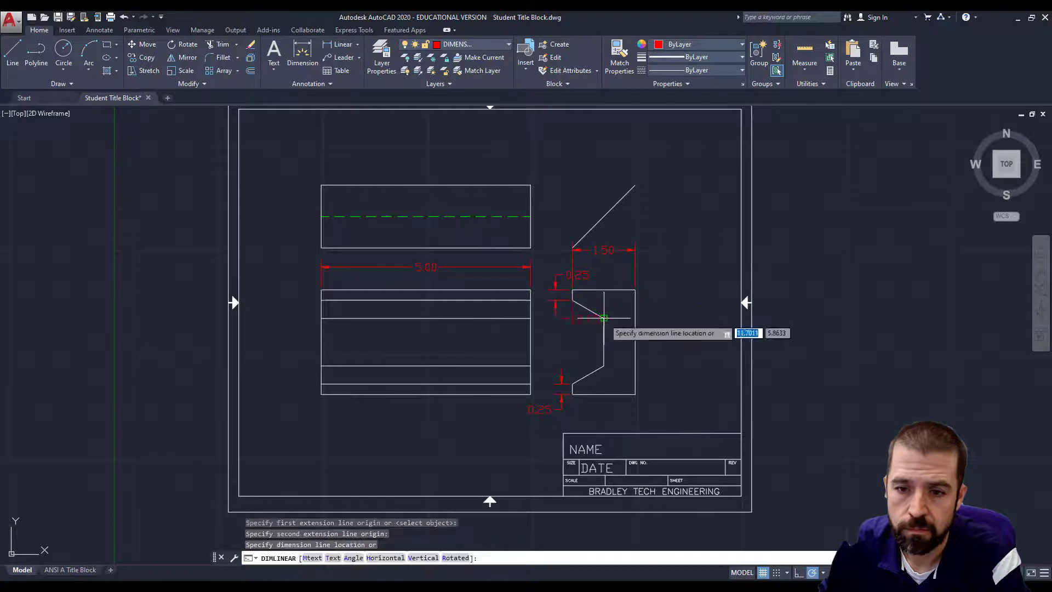
{"action": "left_click", "coordinate": [580, 263]}
{"action": "key", "text": "Return"}
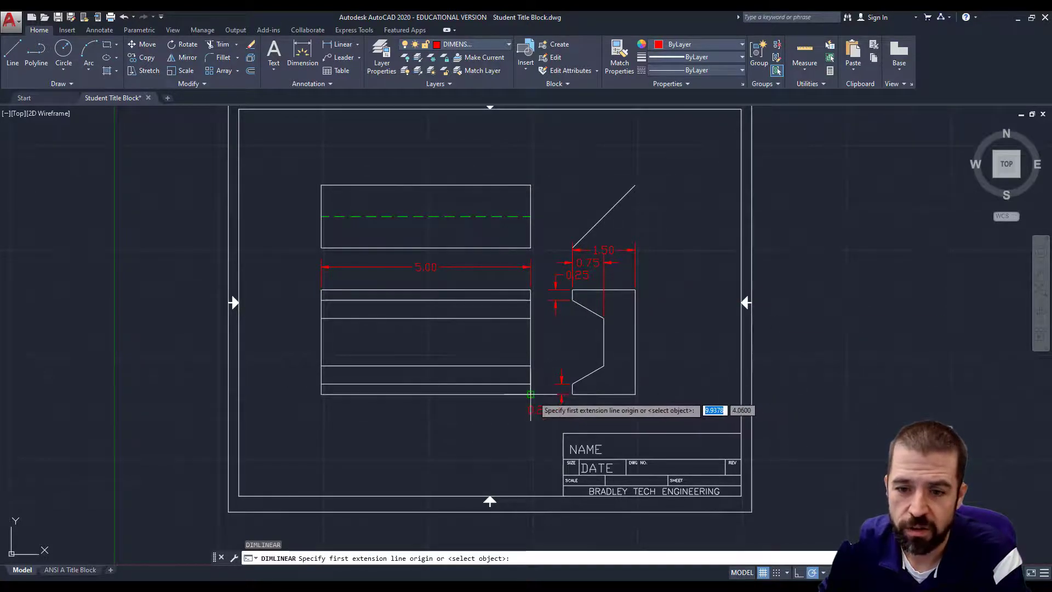
Place the 2.50 height dimension on the side view's right edge.
{"action": "left_click", "coordinate": [340, 44]}
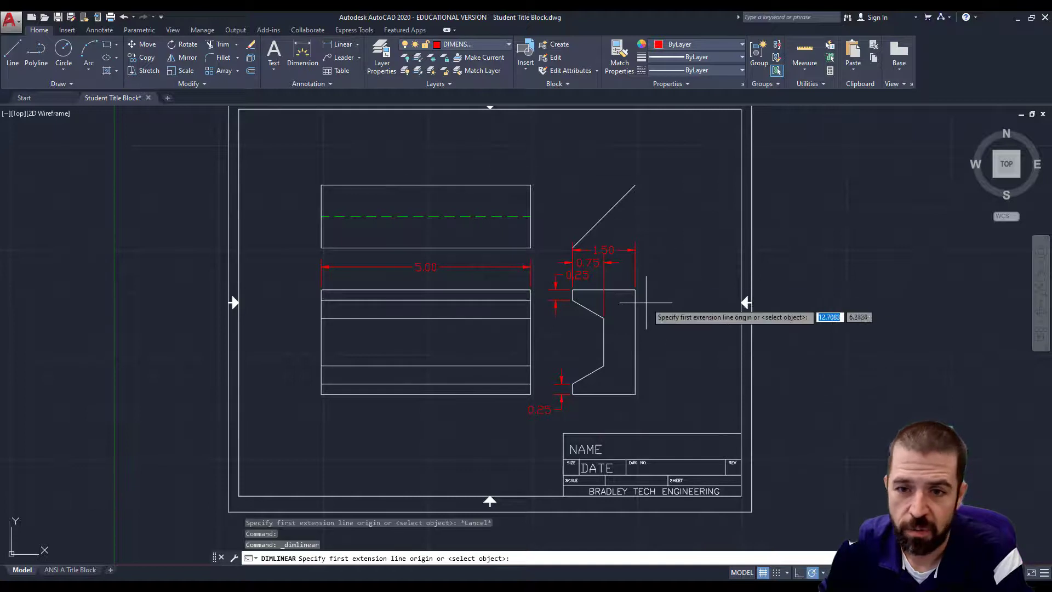
{"action": "left_click", "coordinate": [635, 290]}
{"action": "left_click", "coordinate": [635, 394]}
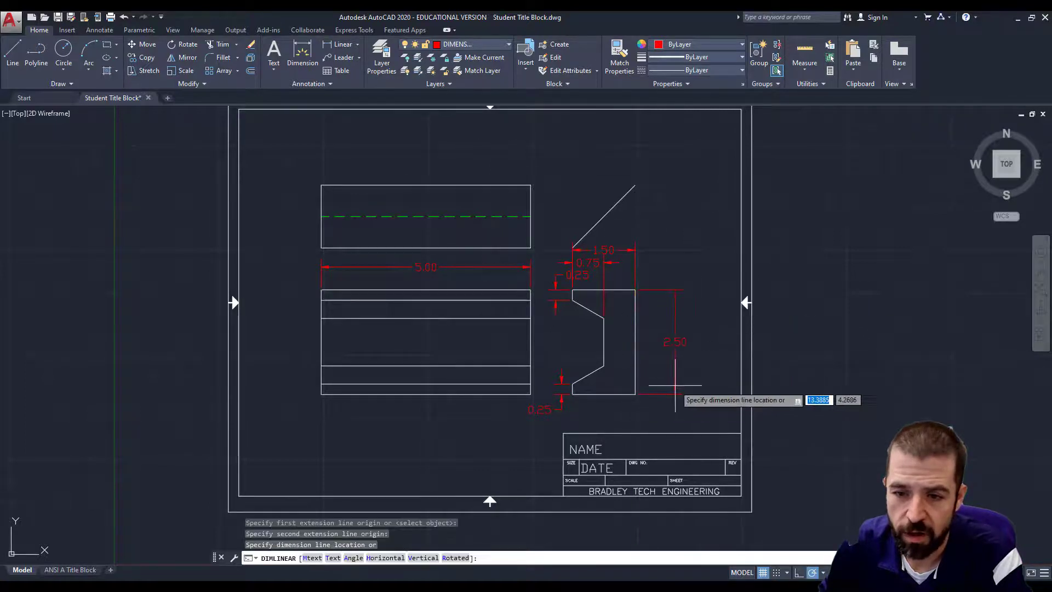
{"action": "left_click", "coordinate": [674, 386]}
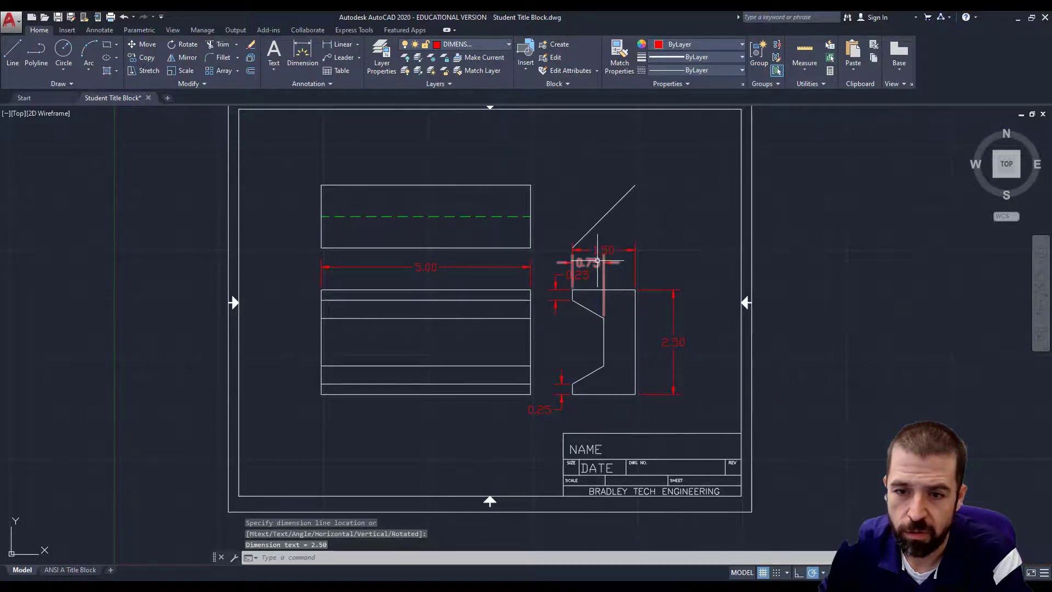
Switch to the Angular dimension tool and check the worksheet for the notch angles.
{"action": "left_click", "coordinate": [348, 46]}
{"action": "left_click", "coordinate": [358, 46]}
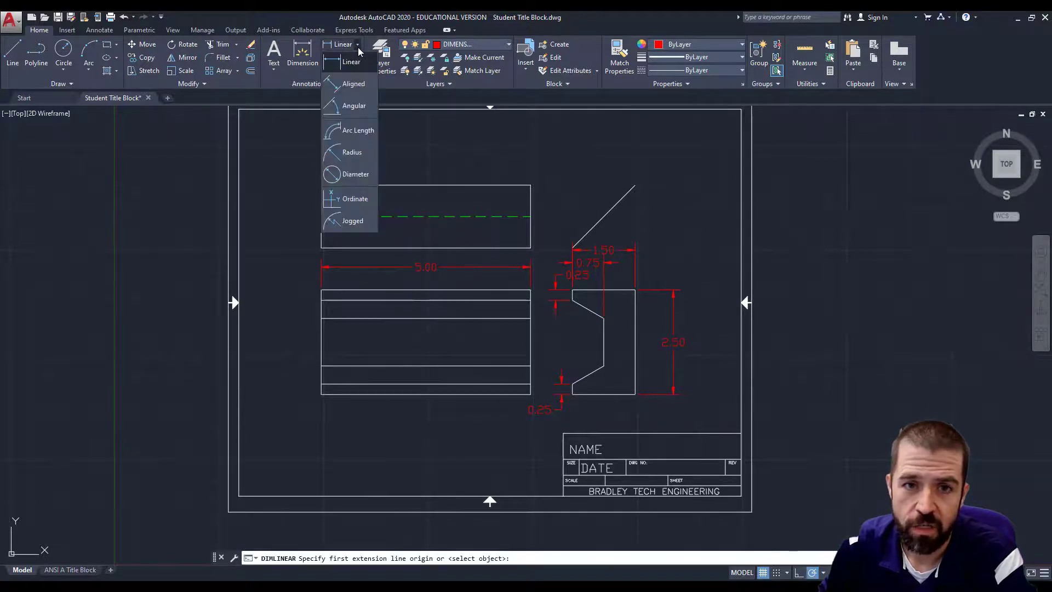
{"action": "left_click", "coordinate": [357, 107]}
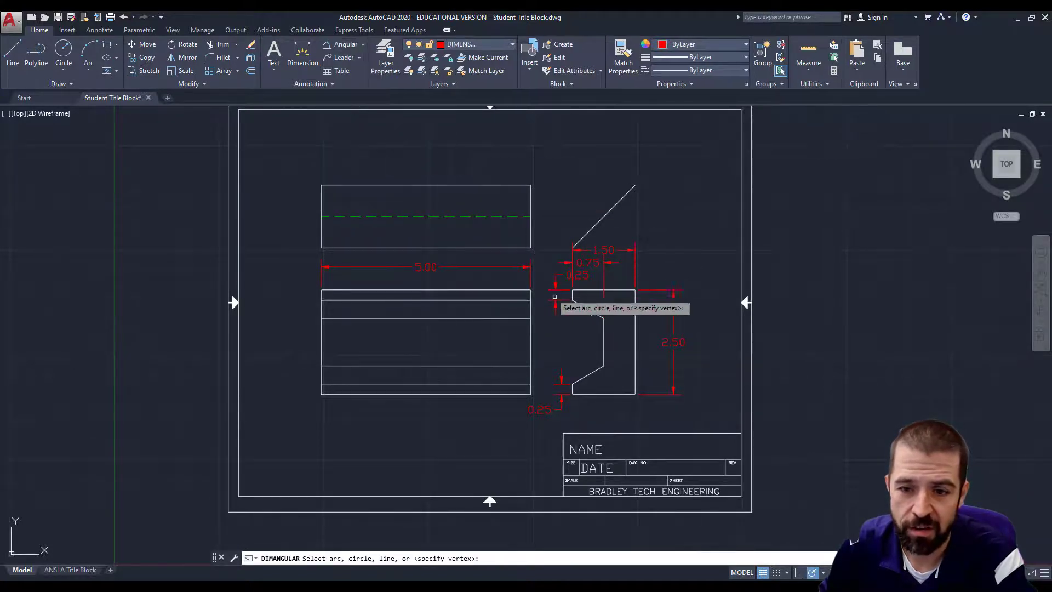
{"action": "left_click", "coordinate": [581, 305]}
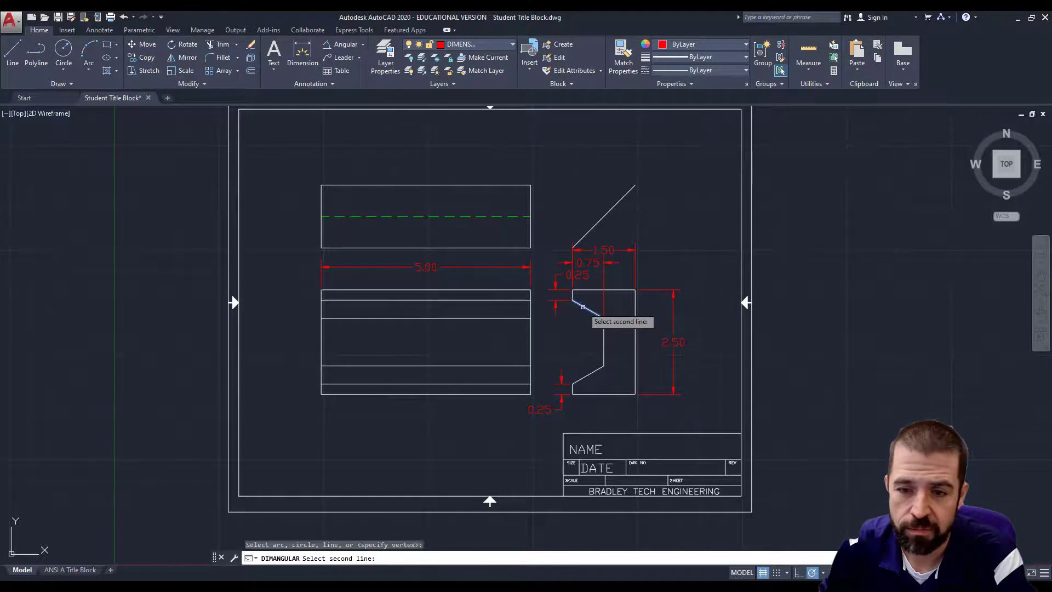
{"action": "left_click", "coordinate": [604, 339]}
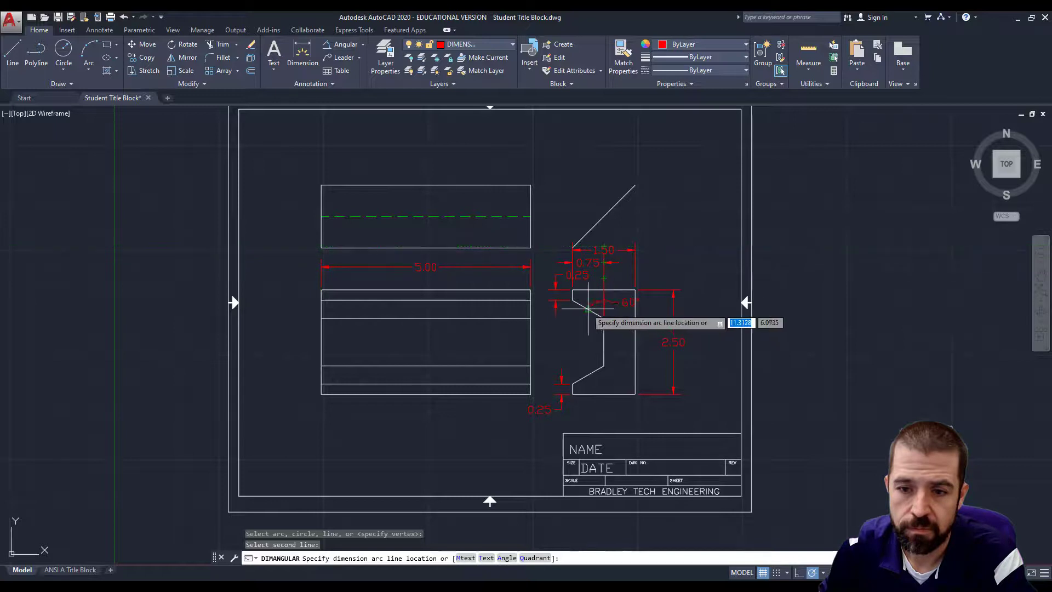
{"action": "left_click", "coordinate": [327, 44]}
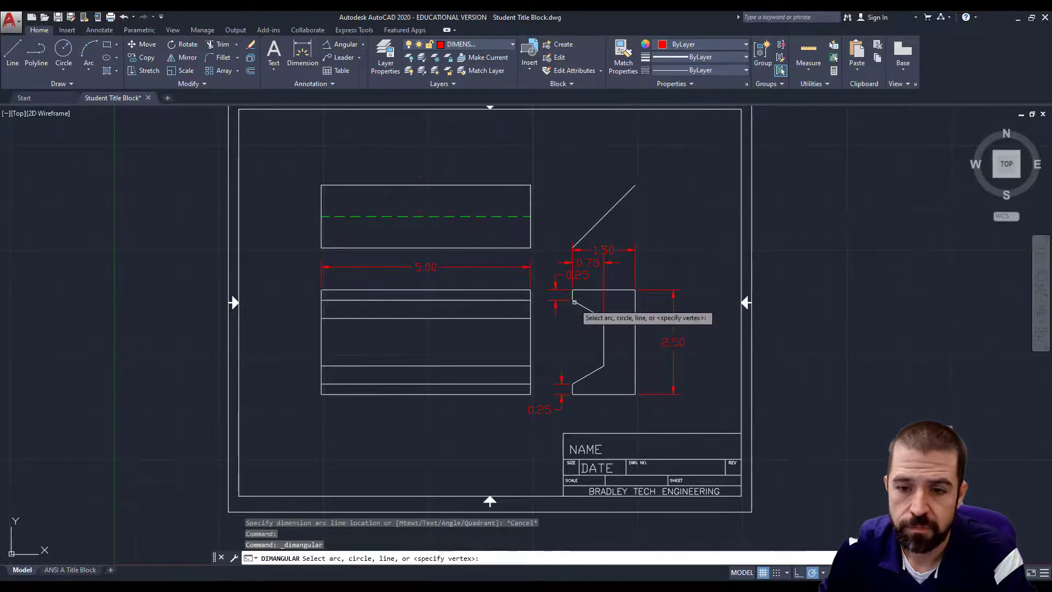
{"action": "left_click", "coordinate": [460, 589]}
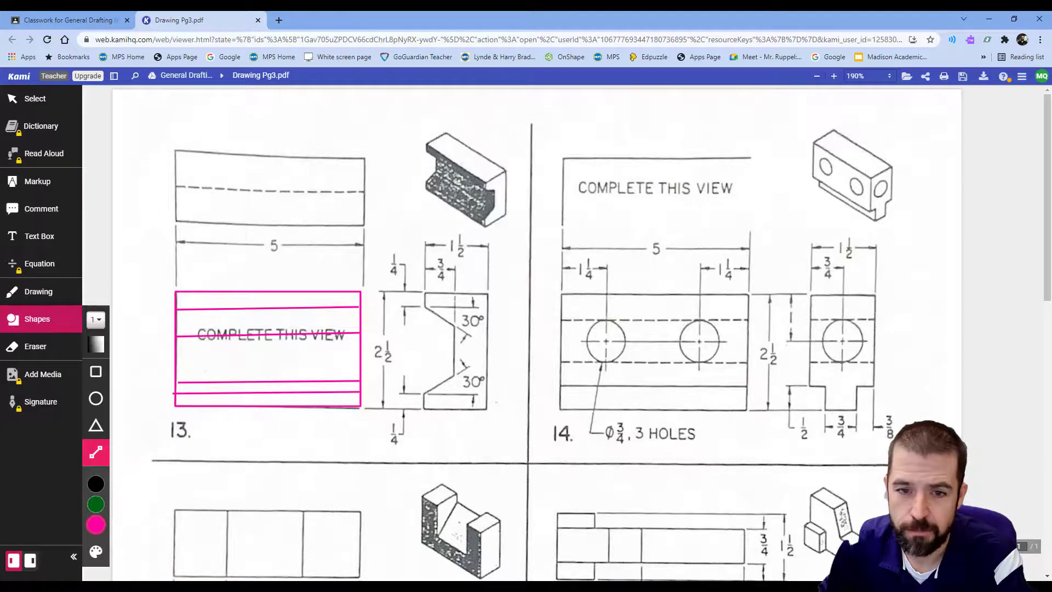
{"action": "left_click", "coordinate": [459, 588]}
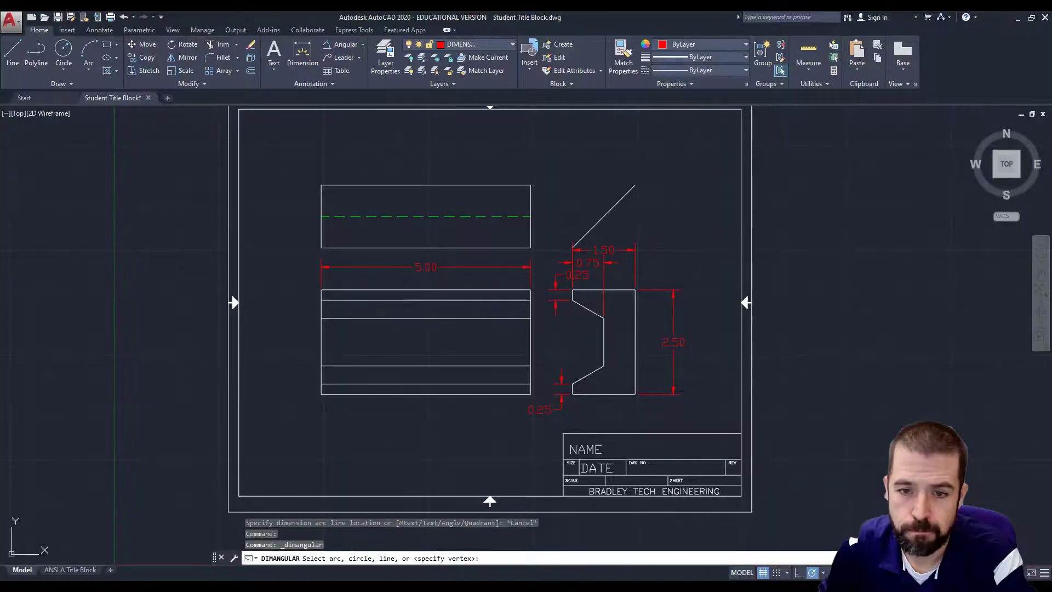
Place 60° angular dimensions on the notch's upper and lower angled edges.
{"action": "left_click", "coordinate": [575, 296]}
{"action": "left_click", "coordinate": [587, 307]}
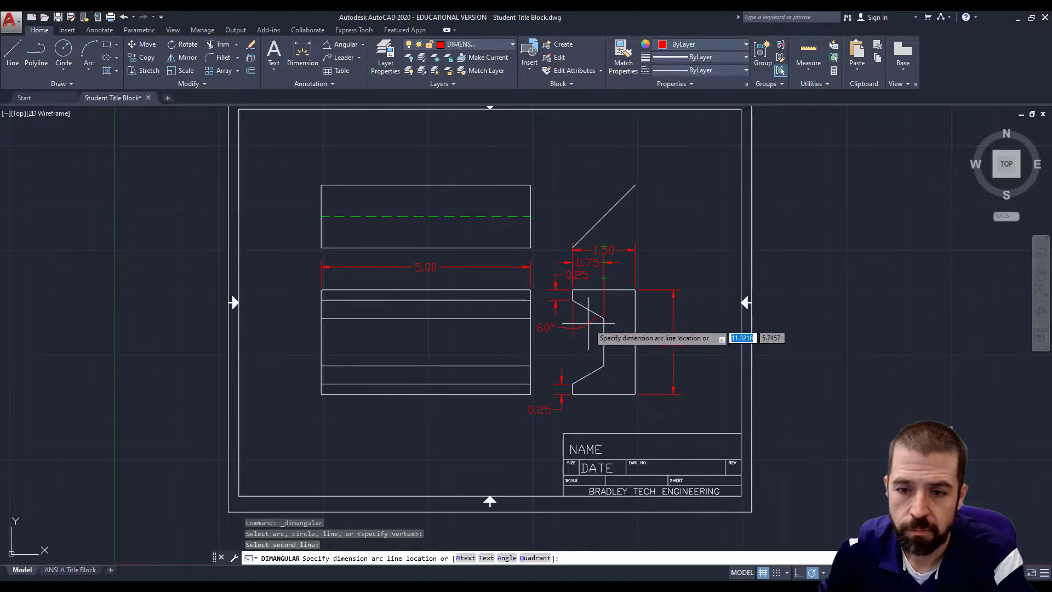
{"action": "left_click", "coordinate": [588, 324]}
{"action": "key", "text": "space"}
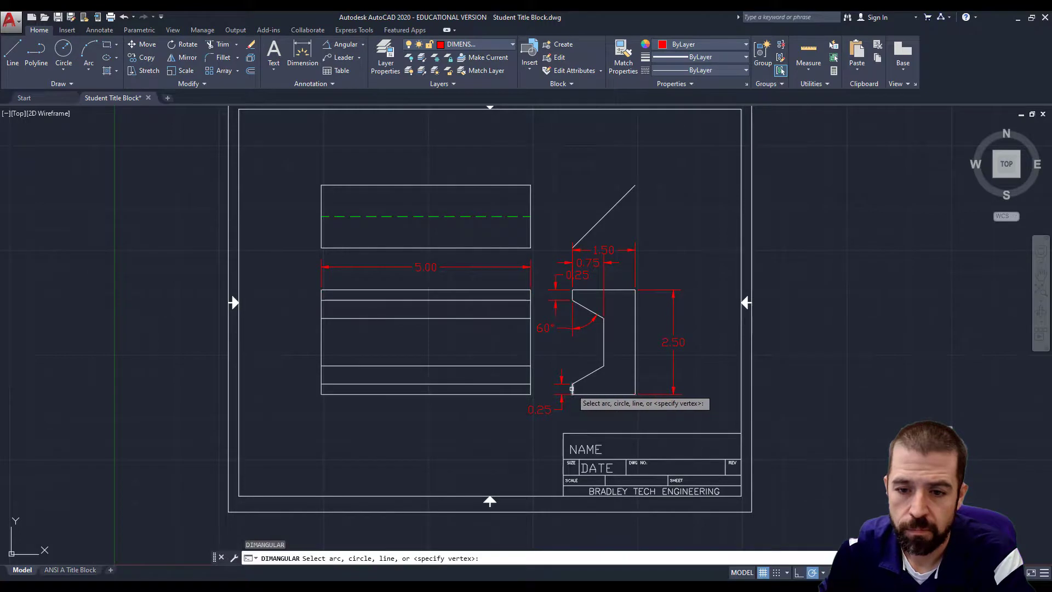
{"action": "left_click", "coordinate": [572, 389]}
{"action": "left_click", "coordinate": [587, 376]}
{"action": "left_click", "coordinate": [644, 363]}
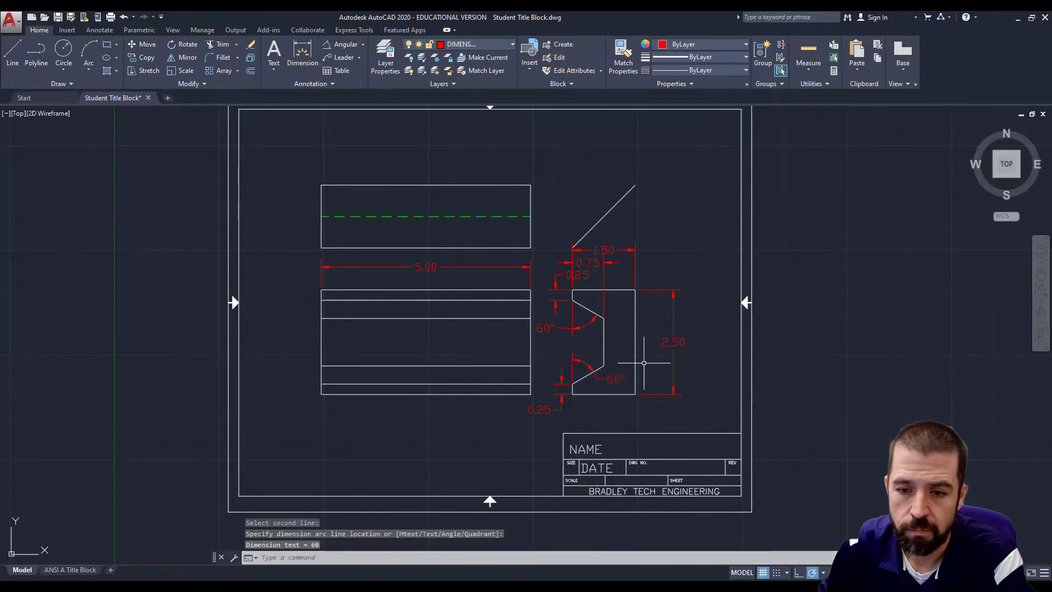
{"action": "key", "text": "space"}
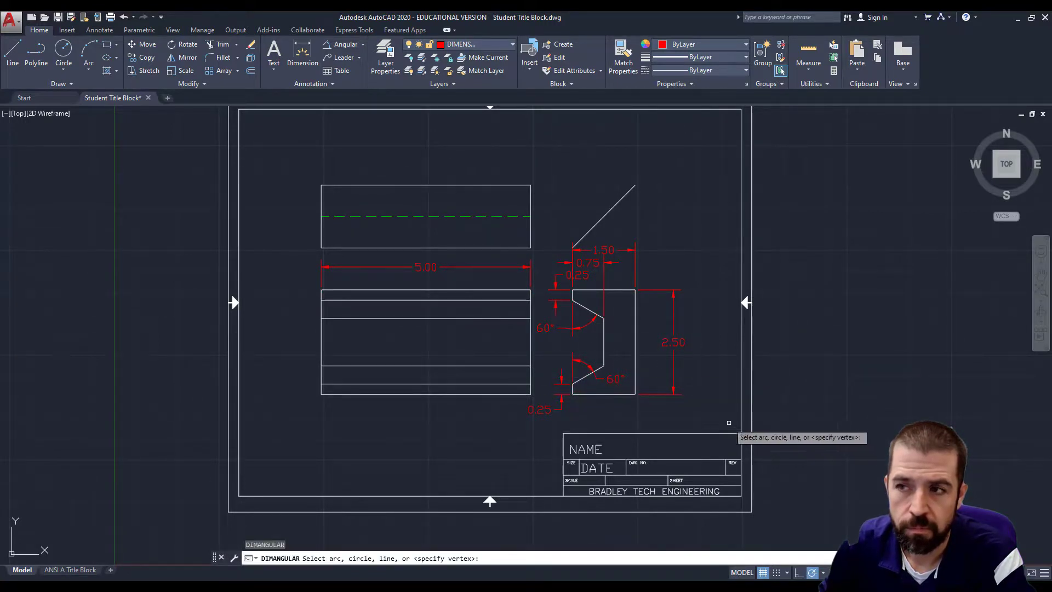